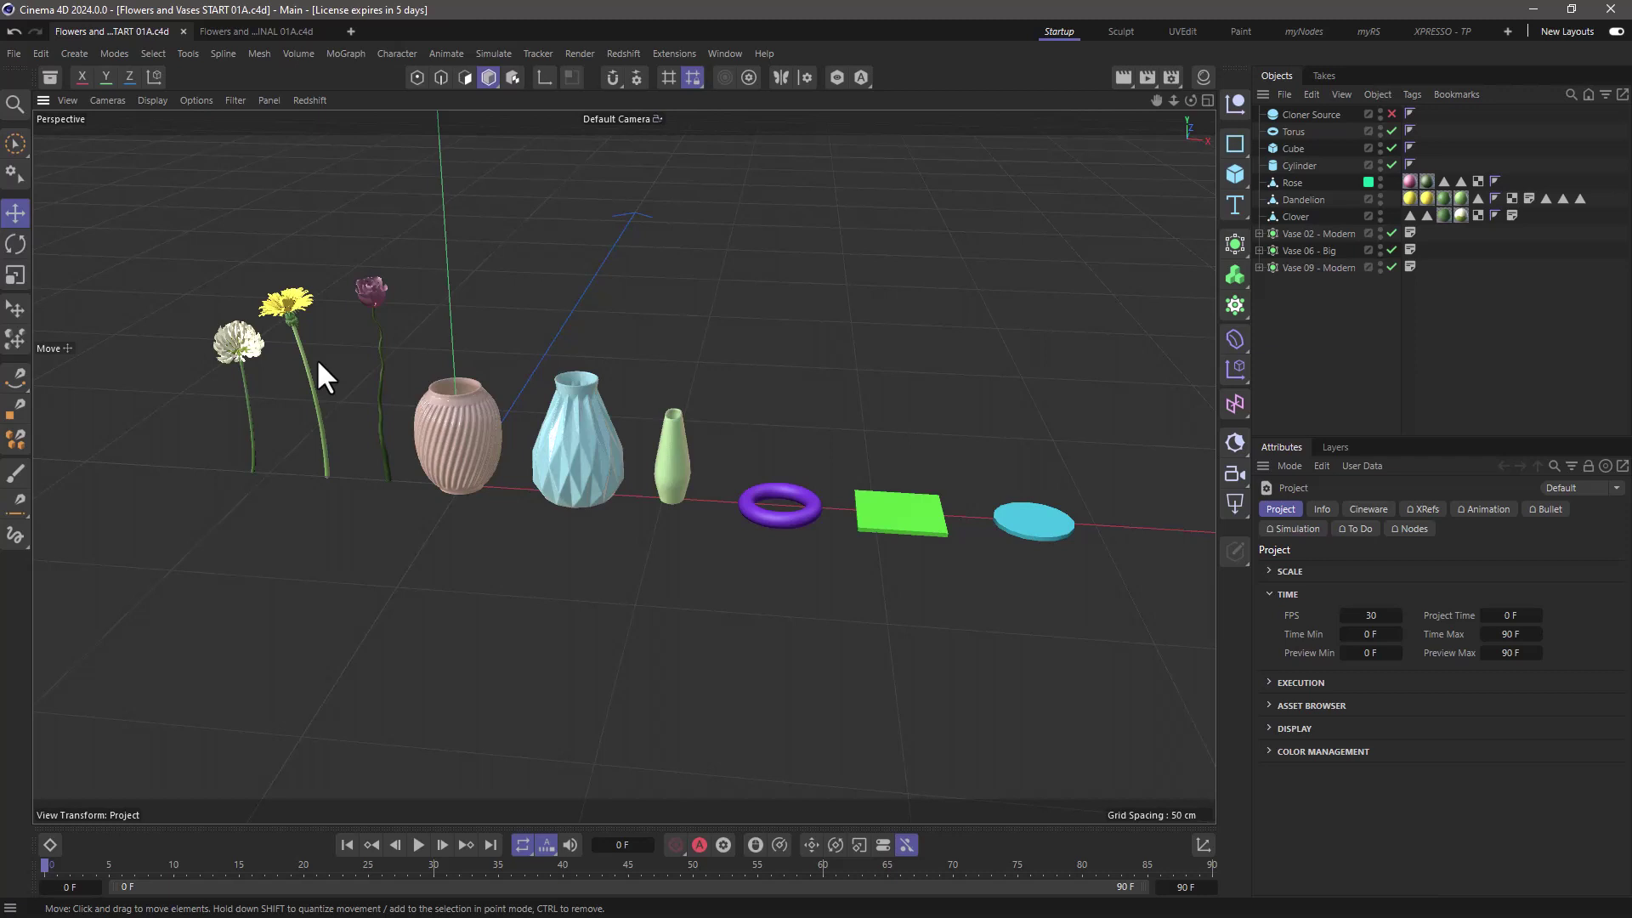
- Switch to Flowers and Vases FINAL 01A.c4d and set the Random Tables effector's seed to 12341
{"action": "left_click", "coordinate": [286, 31]}
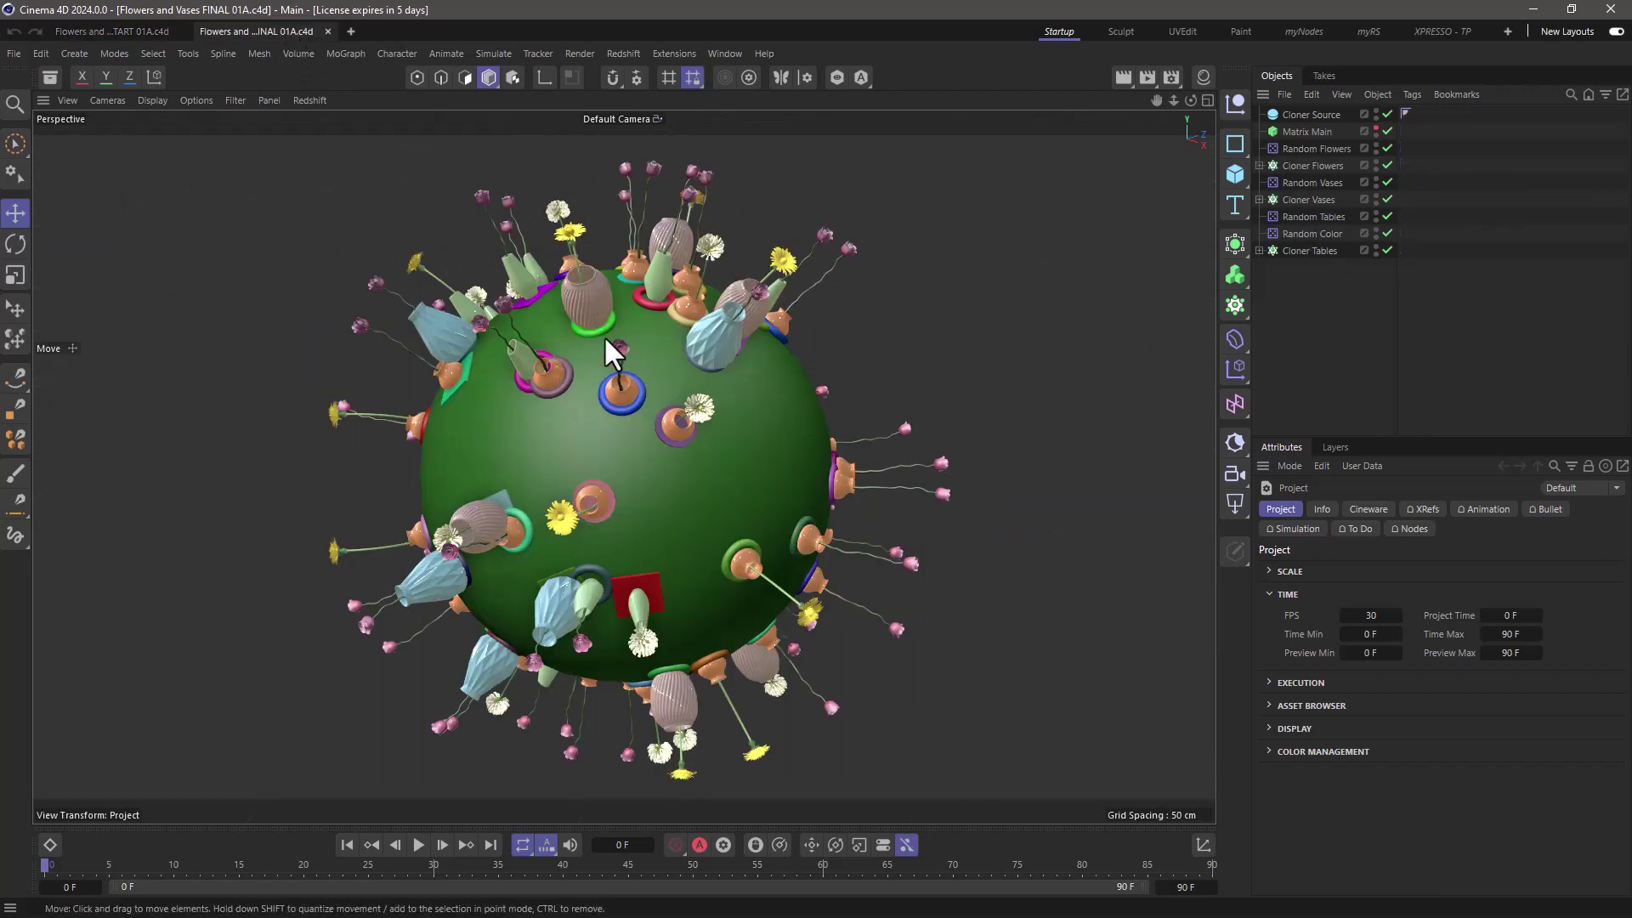
{"action": "left_click", "coordinate": [1291, 217]}
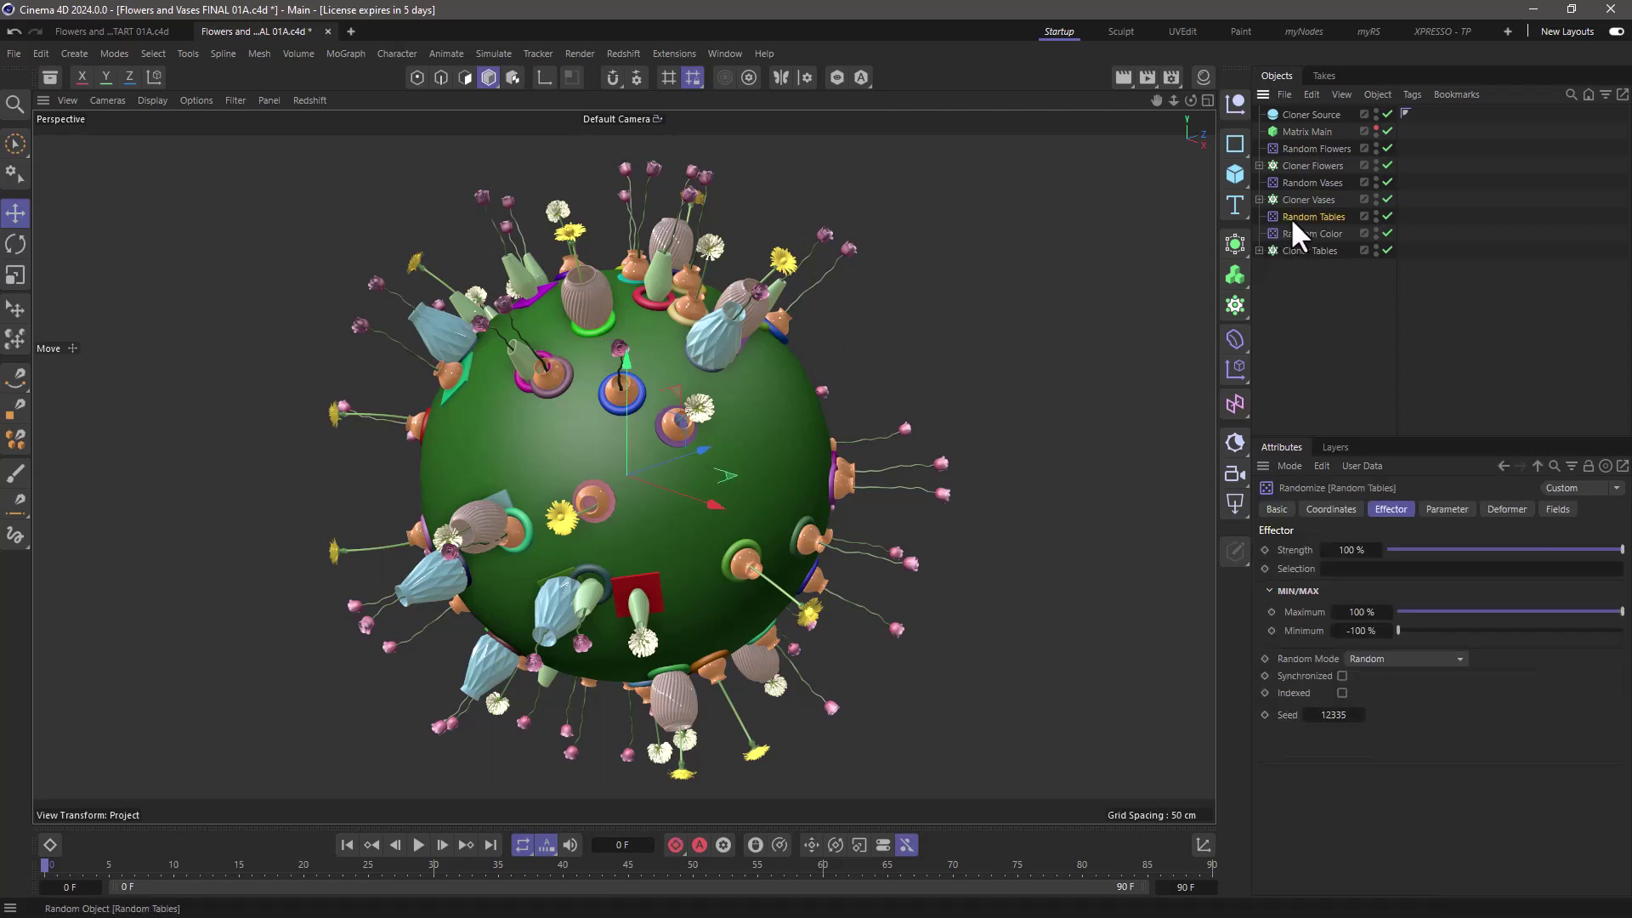
{"action": "left_click", "coordinate": [1357, 710]}
{"action": "left_click", "coordinate": [1359, 710]}
{"action": "left_click", "coordinate": [1358, 710]}
{"action": "left_click", "coordinate": [1359, 710]}
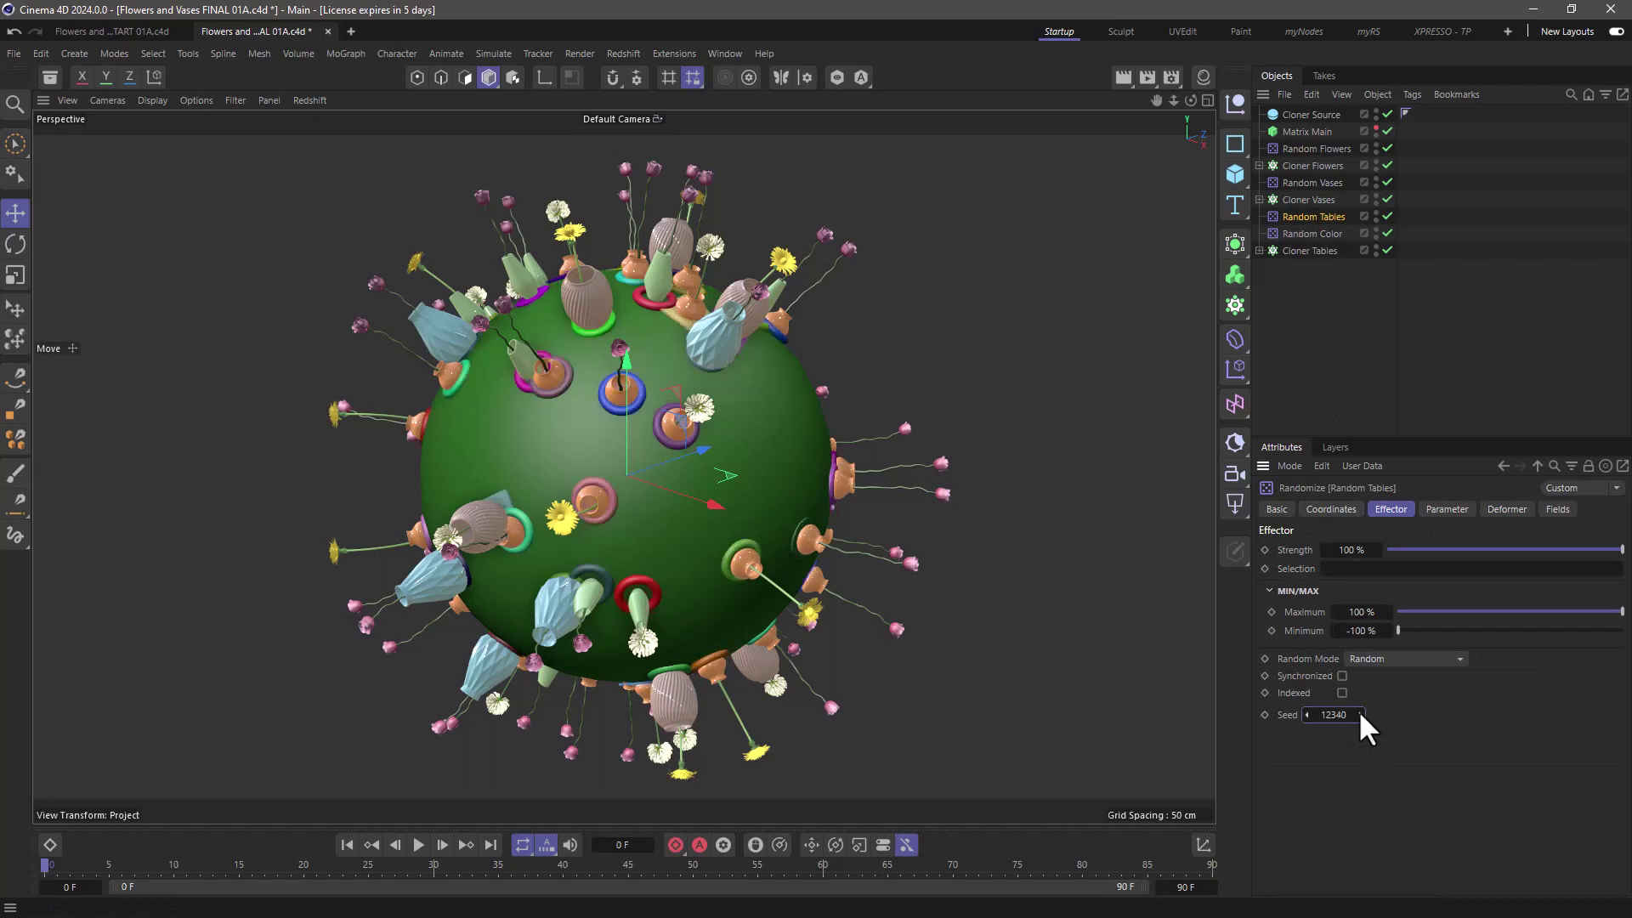
{"action": "left_click", "coordinate": [1359, 710]}
{"action": "left_click", "coordinate": [1358, 711]}
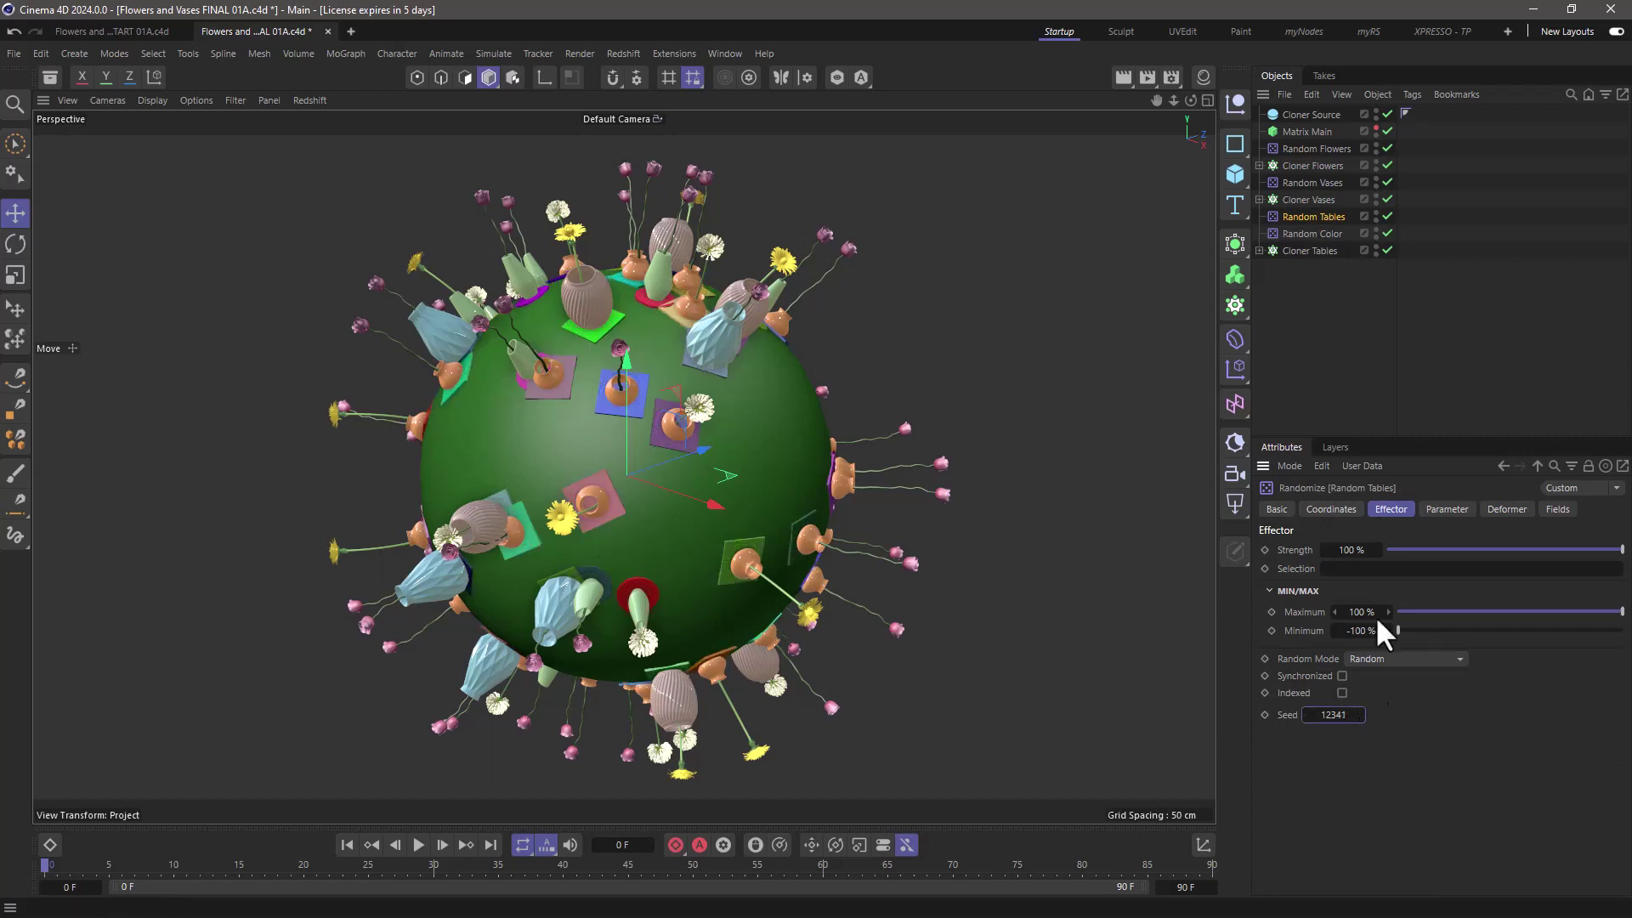
- Set the Random Vases effector's seed to 12345
{"action": "left_click", "coordinate": [1308, 182]}
{"action": "left_click", "coordinate": [1361, 714]}
{"action": "left_click", "coordinate": [1361, 714]}
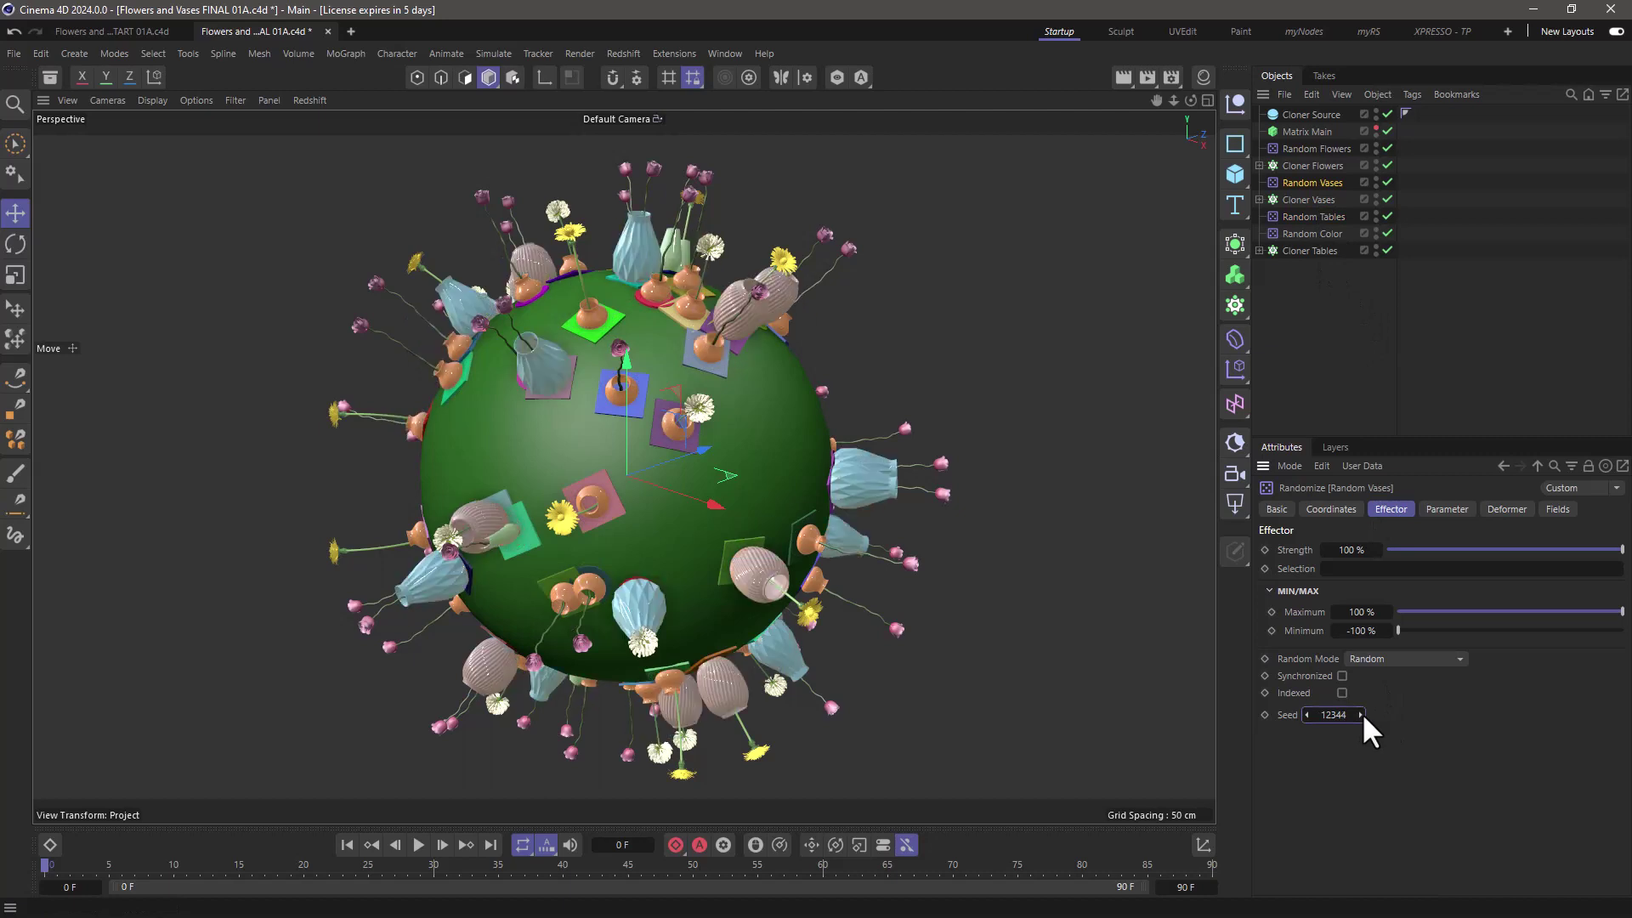
{"action": "left_click", "coordinate": [1361, 714]}
{"action": "left_click", "coordinate": [1361, 714]}
- Set the Random Flowers effector's seed to 12353
{"action": "left_click", "coordinate": [1317, 148]}
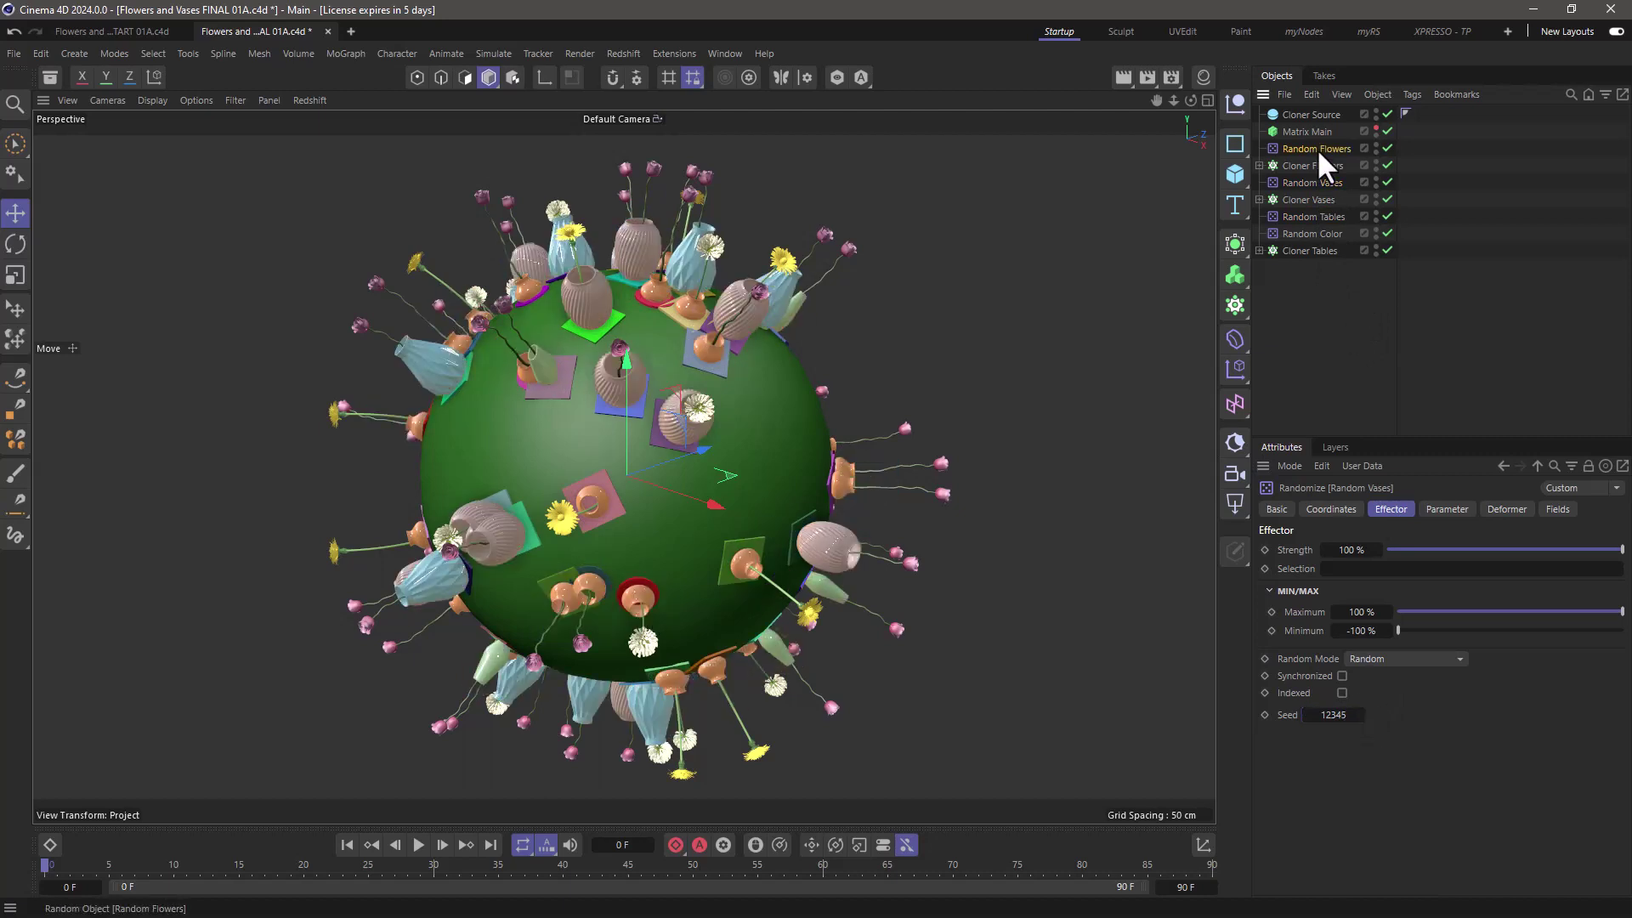
{"action": "left_click", "coordinate": [1358, 712]}
{"action": "left_click", "coordinate": [1358, 712]}
{"action": "left_click", "coordinate": [1360, 714]}
{"action": "left_click", "coordinate": [1360, 714]}
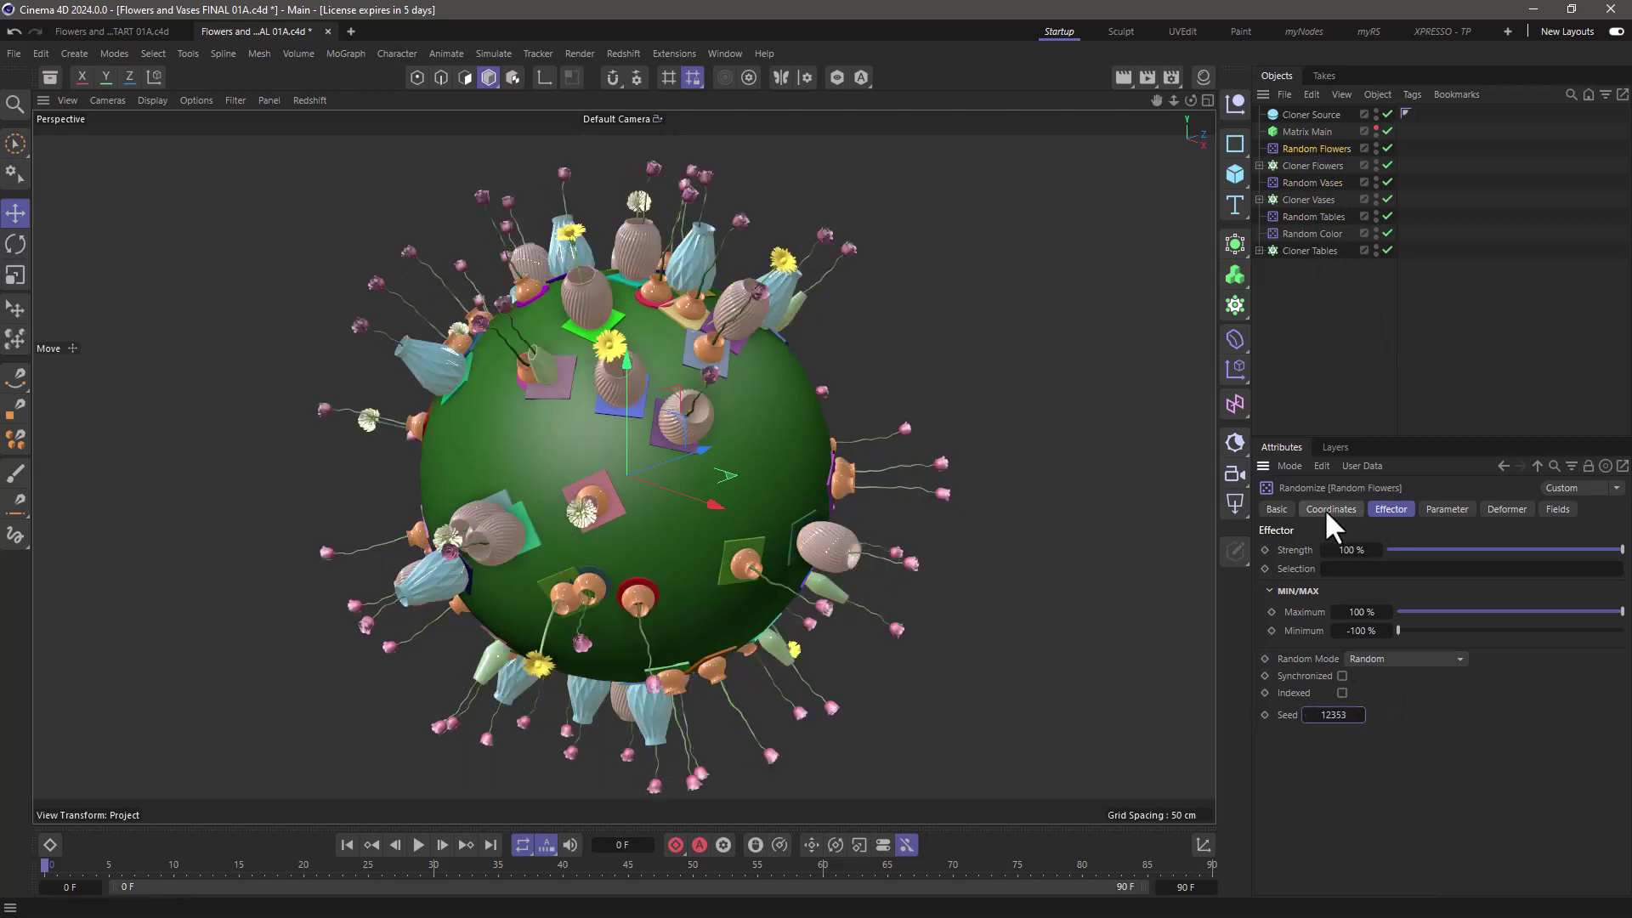
- Try shifting the Z position and heading rotation in the Matrix Main object's transform settings
{"action": "left_click", "coordinate": [1290, 132]}
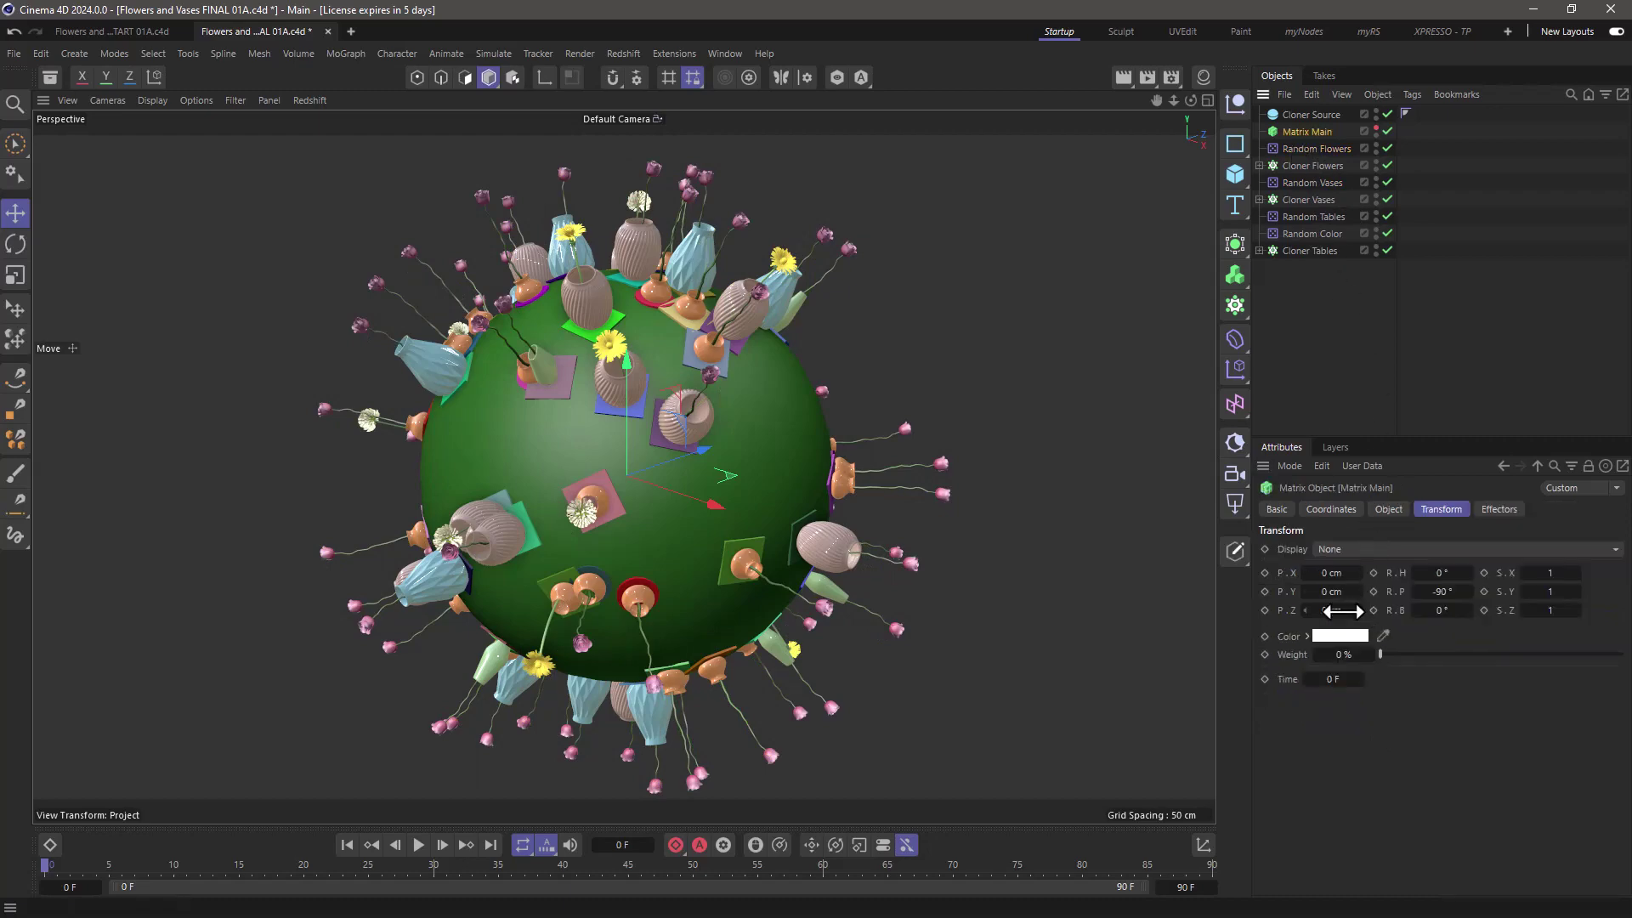
{"action": "mouse_move", "coordinate": [1360, 610]}
{"action": "left_mouse_down"}
{"action": "mouse_move", "coordinate": [1376, 624]}
{"action": "mouse_move", "coordinate": [1342, 623]}
{"action": "mouse_move", "coordinate": [1360, 625]}
{"action": "left_mouse_up"}
{"action": "left_click_drag", "start_coordinate": [1454, 573], "coordinate": [1411, 573]}
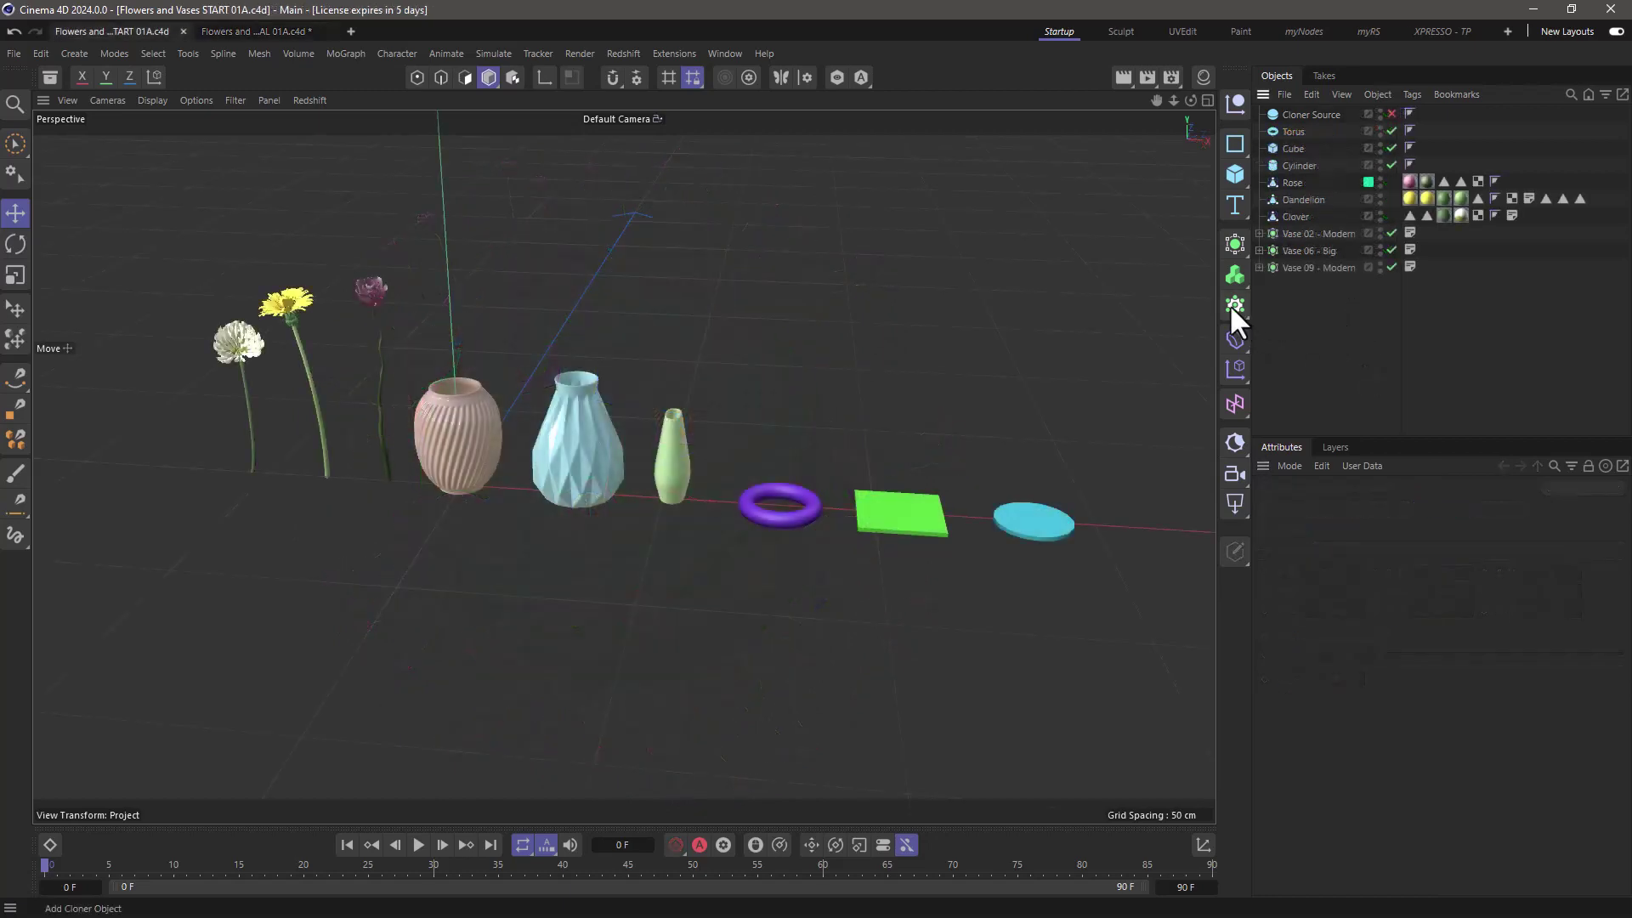
- In Flowers and Vases START 01A.c4d, add an Object-mode Cloner that distributes over the enabled Cloner Source sphere
{"action": "left_click", "coordinate": [1233, 304]}
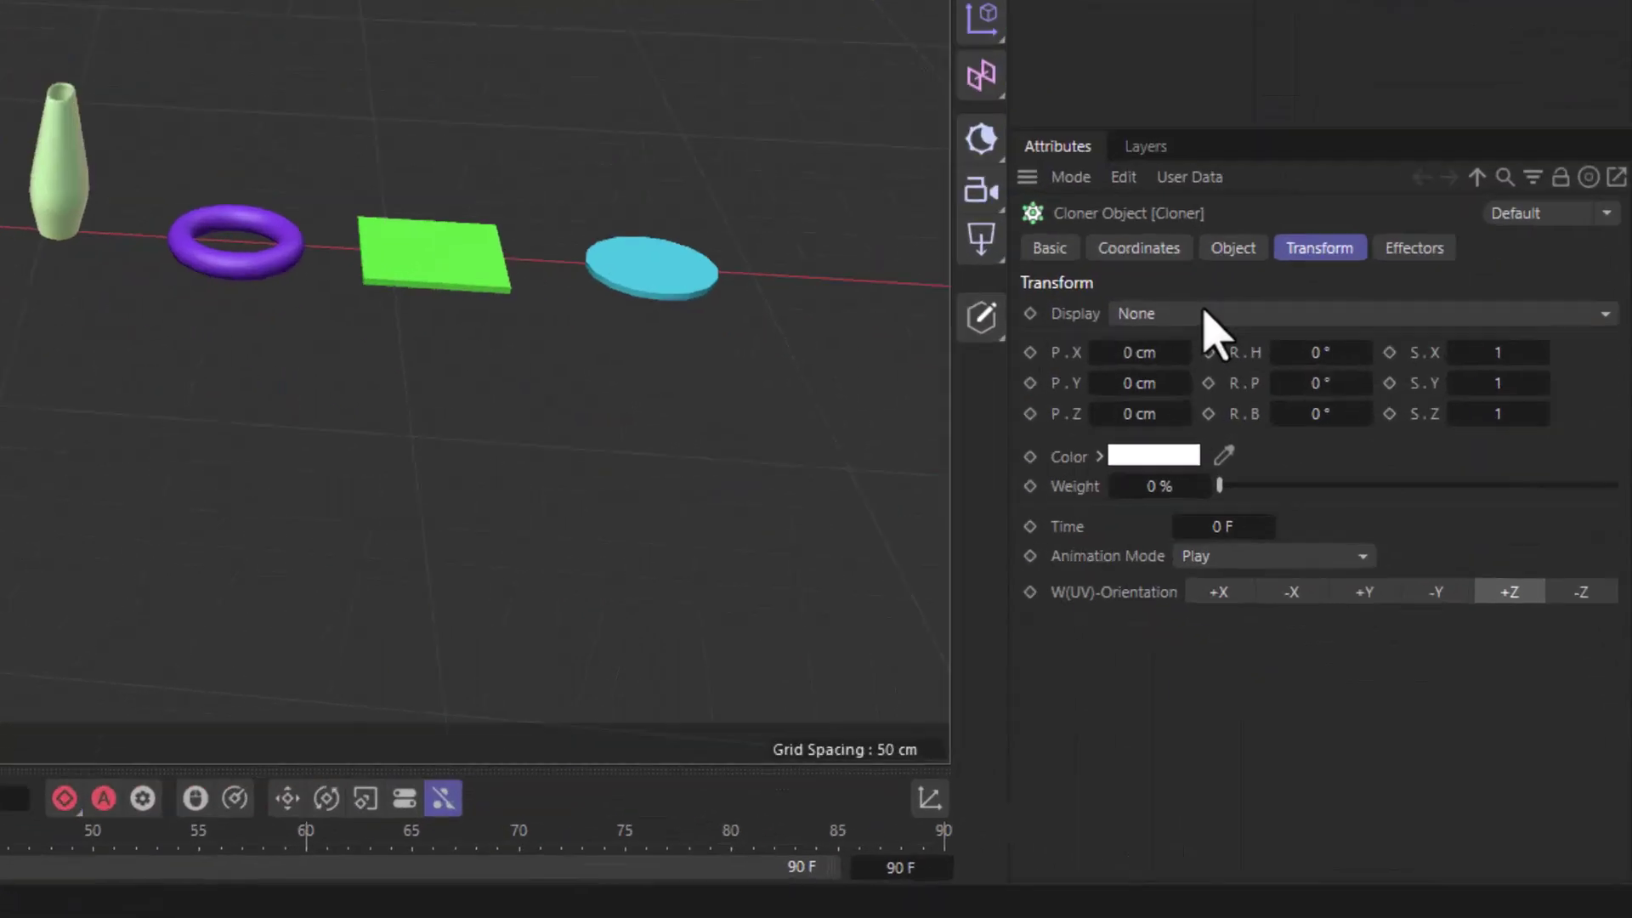
{"action": "left_click", "coordinate": [1233, 247]}
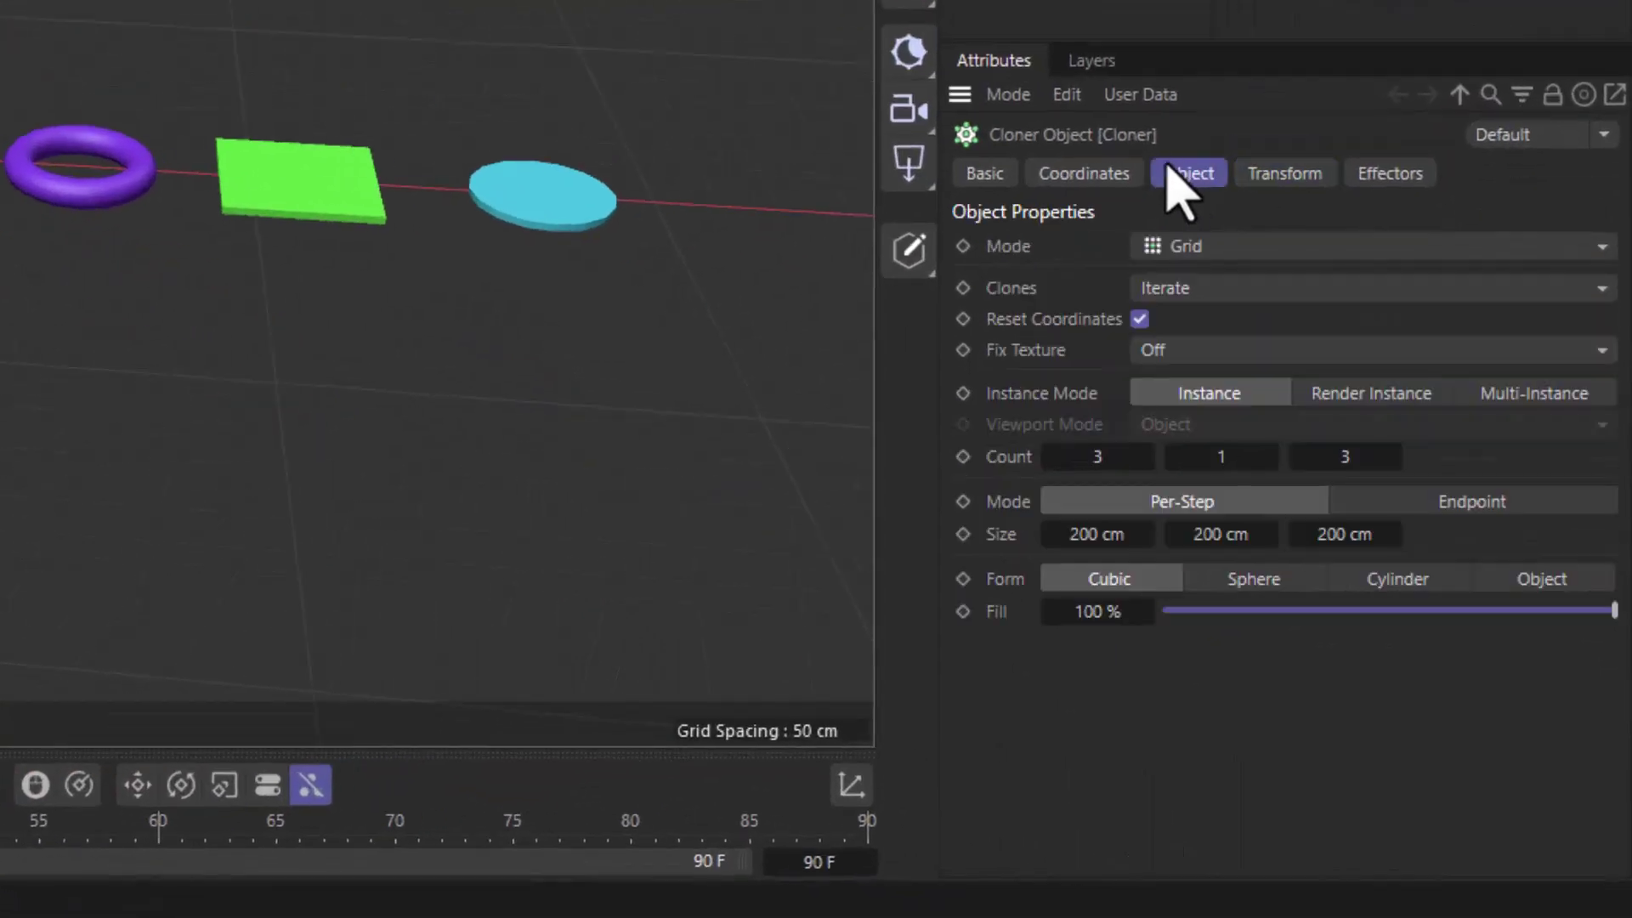
{"action": "left_click", "coordinate": [1220, 307]}
{"action": "left_click", "coordinate": [1314, 347]}
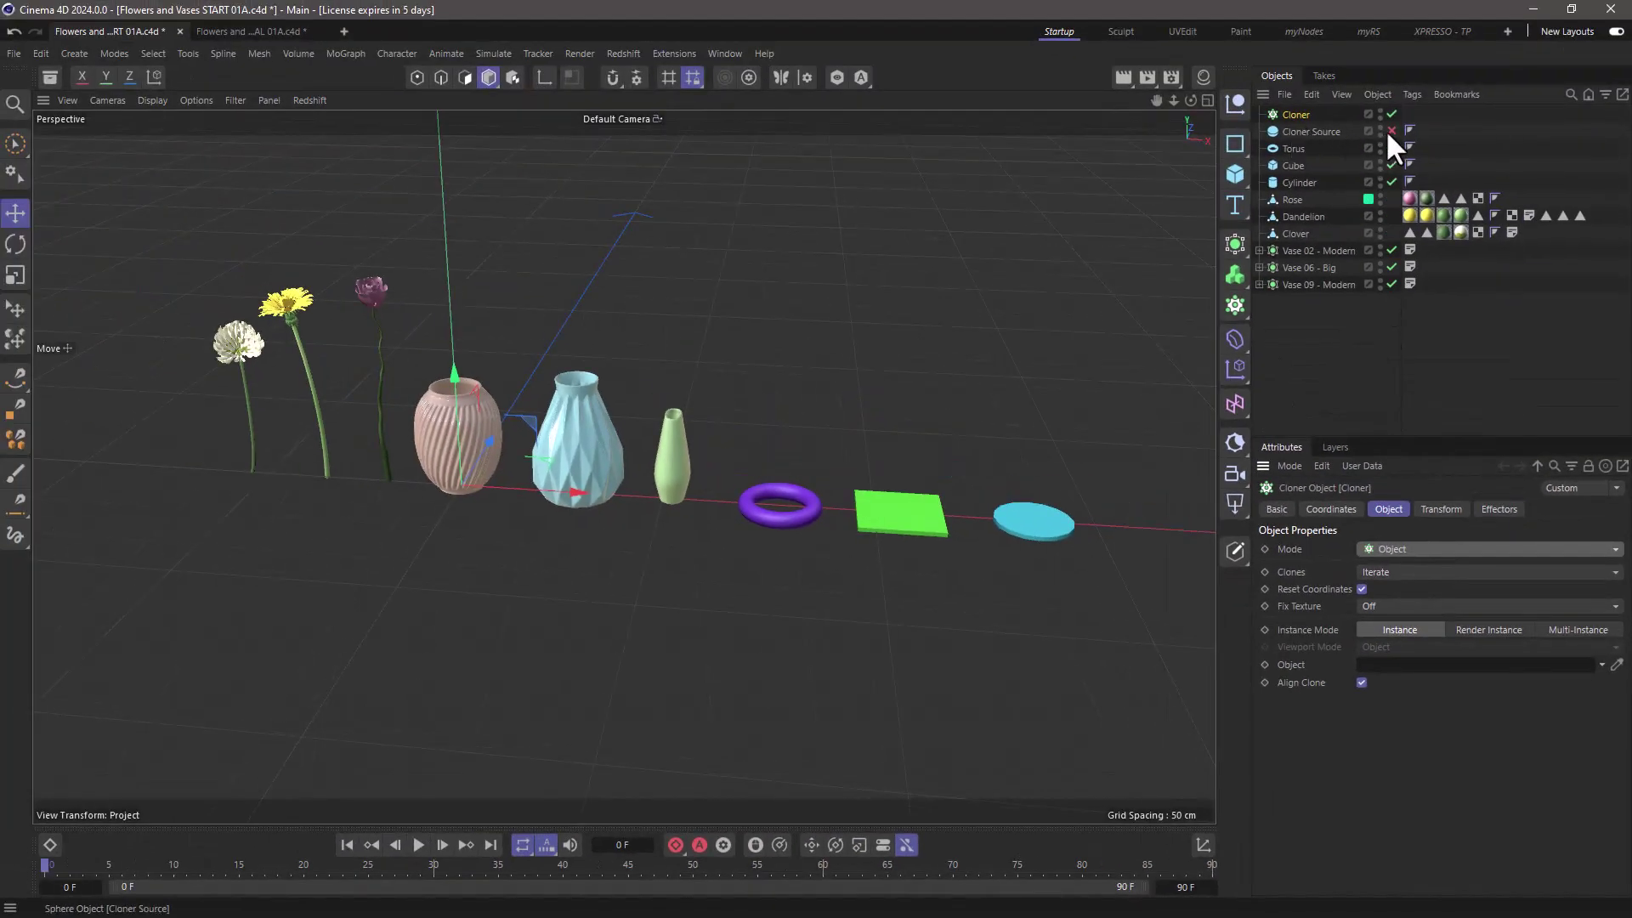
{"action": "left_click", "coordinate": [1391, 130]}
{"action": "left_click_drag", "start_coordinate": [1314, 131], "coordinate": [1402, 666]}
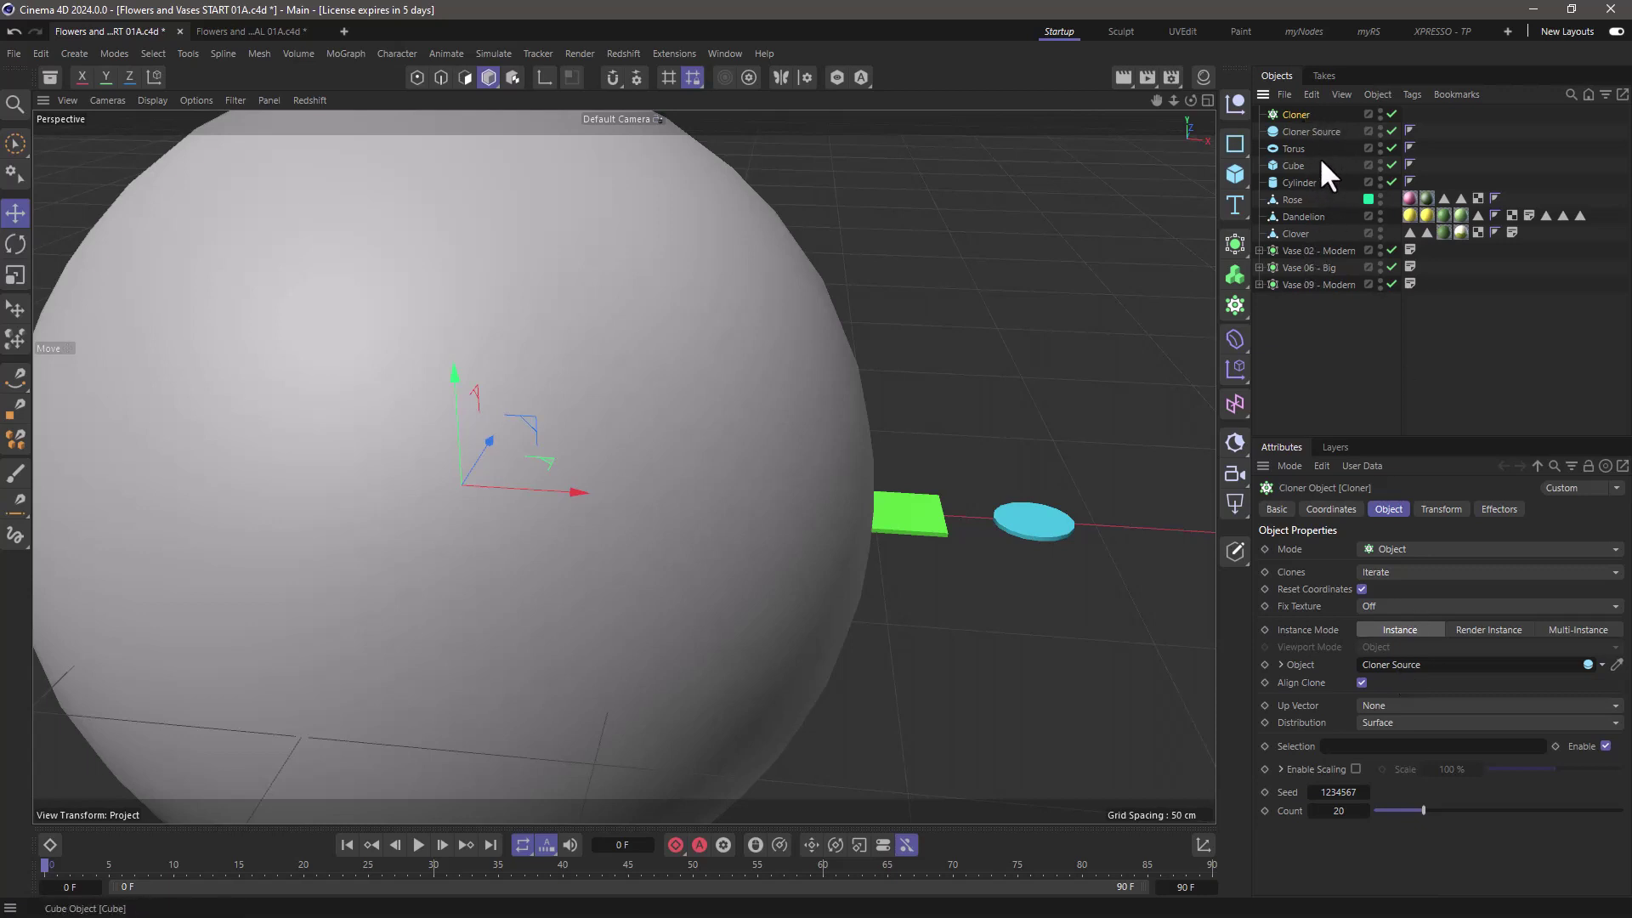
- Nest the Torus, Cube and Cylinder inside the Cloner and move the Cloner to the end of the object list
{"action": "left_click", "coordinate": [1297, 148]}
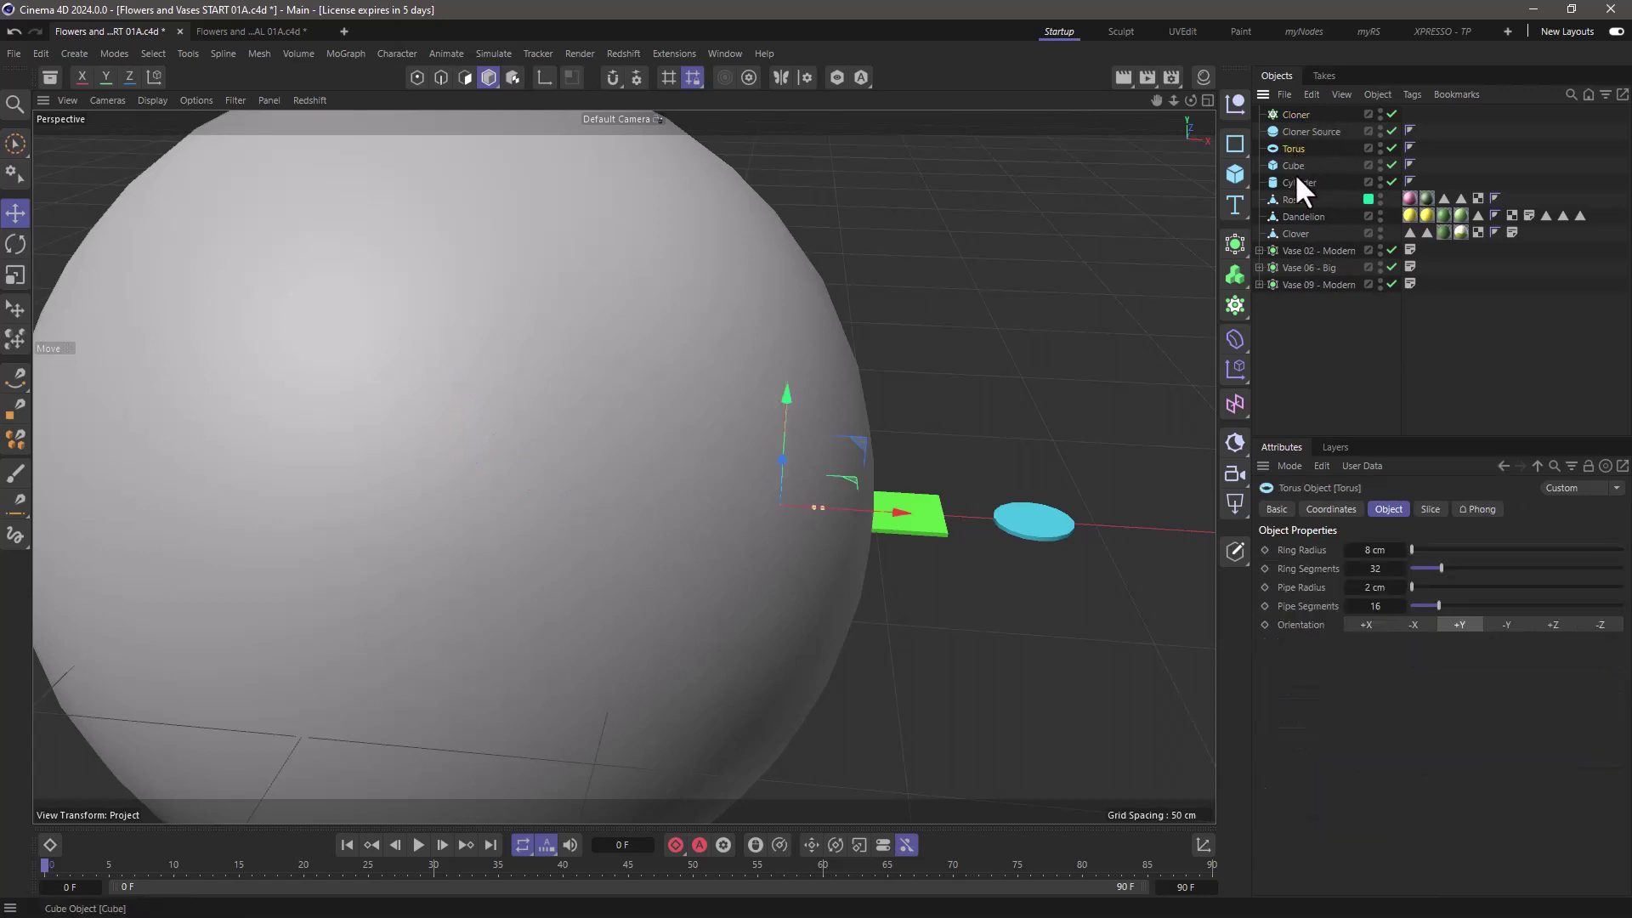
{"action": "left_click", "coordinate": [1294, 177], "text": "shift"}
{"action": "left_click_drag", "start_coordinate": [1292, 150], "coordinate": [1297, 109]}
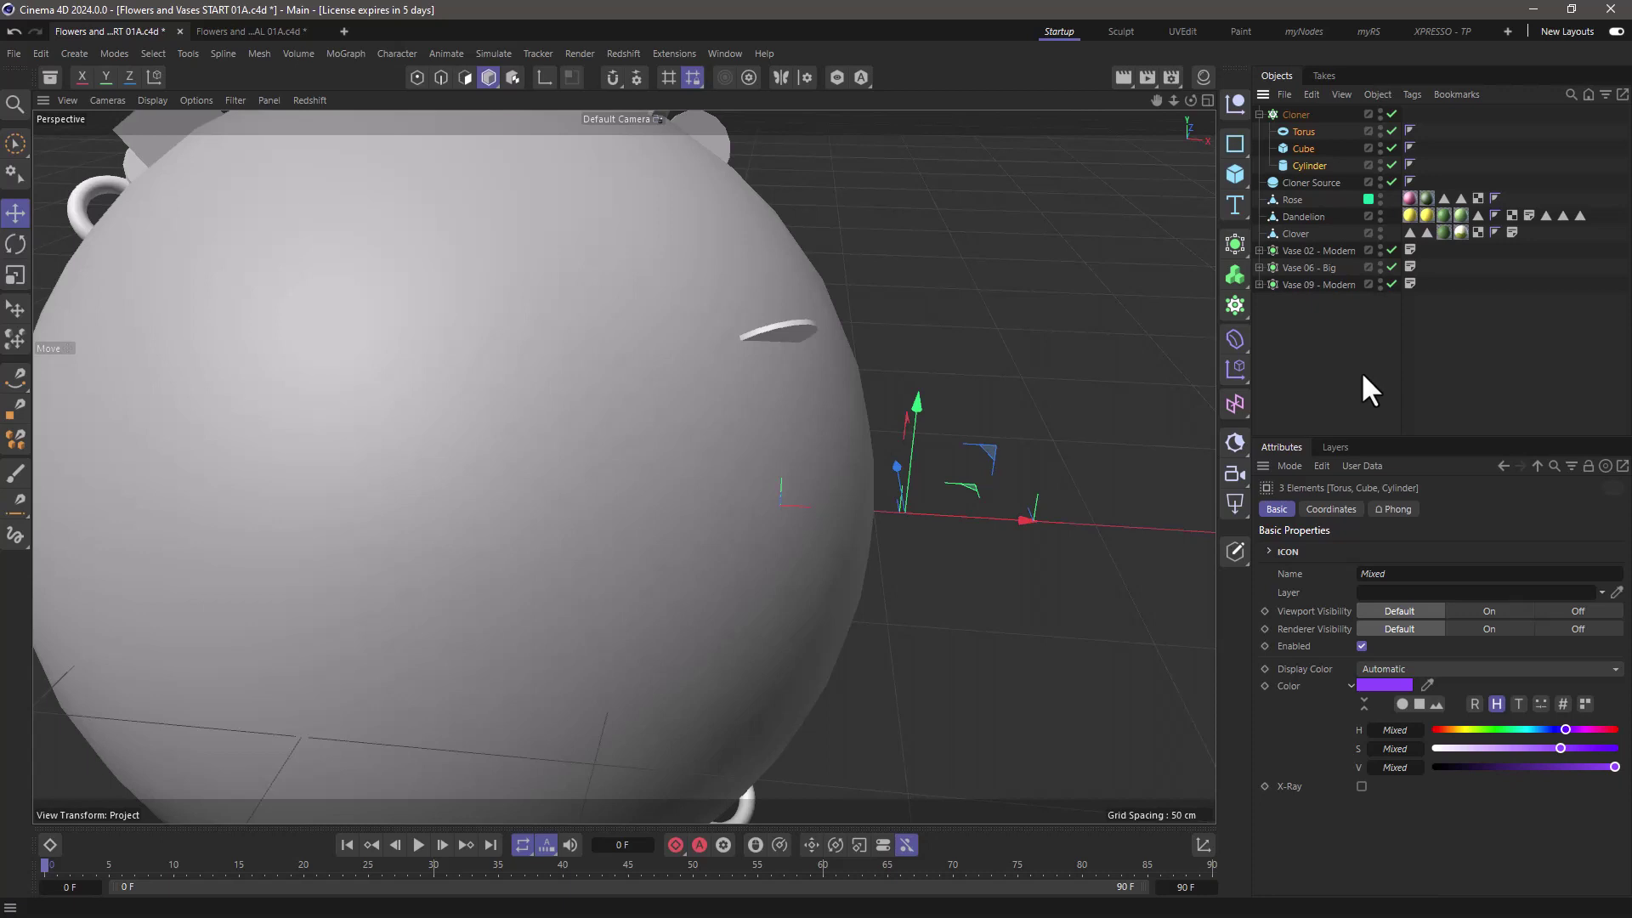
{"action": "left_click_drag", "start_coordinate": [1299, 109], "coordinate": [1316, 326]}
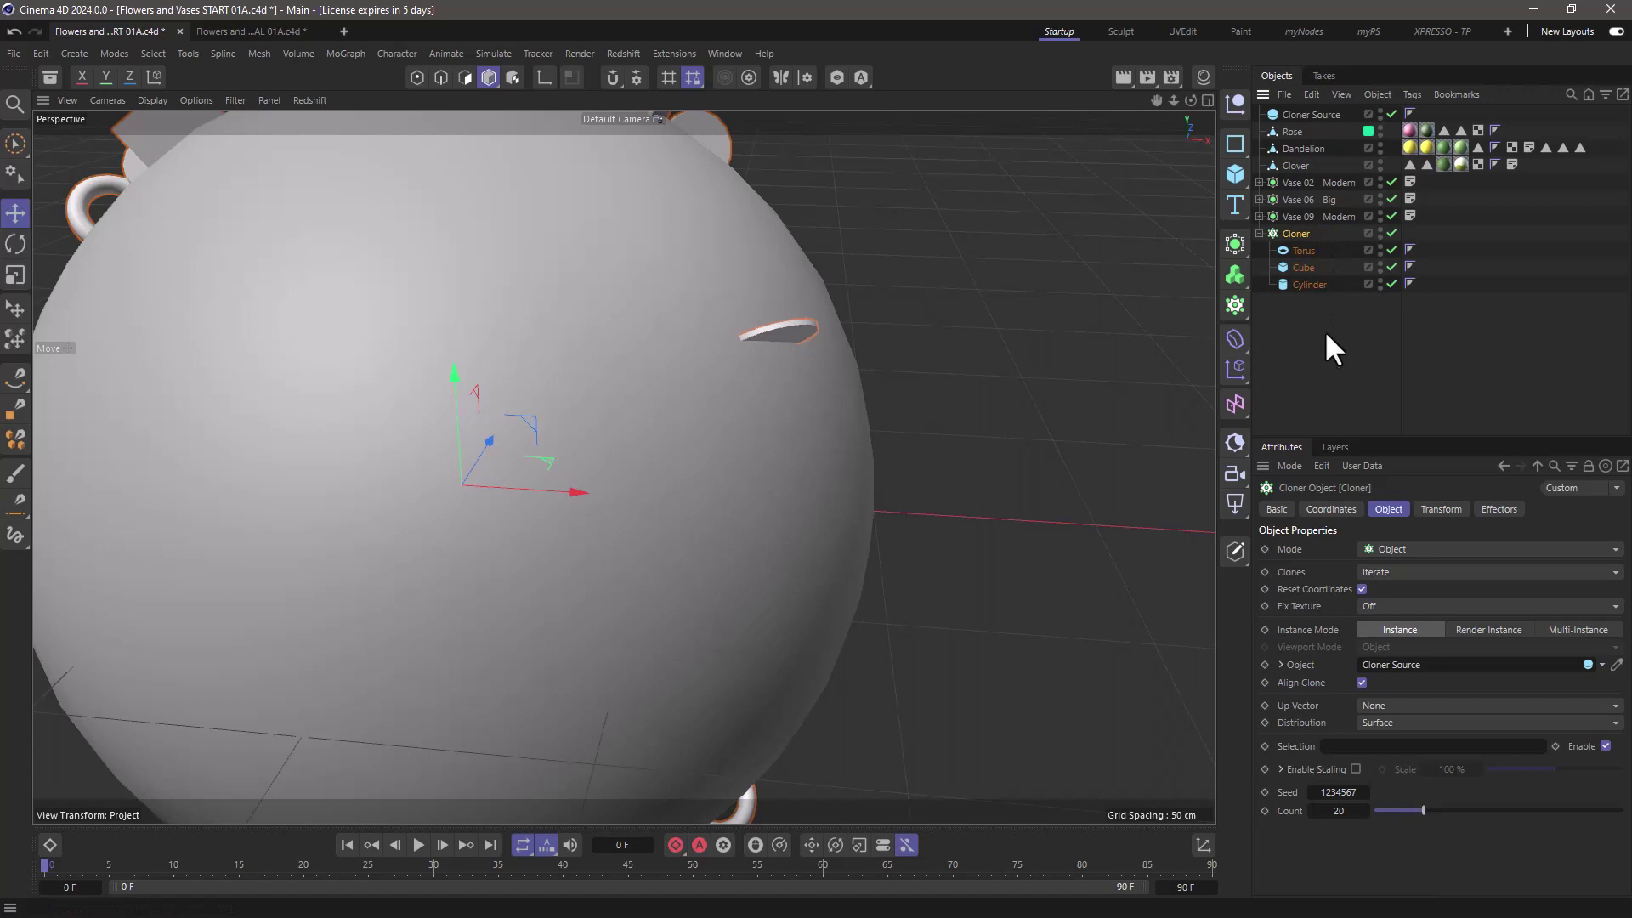
- Disable the Cloner and add a Matrix object in Object mode that distributes over Cloner Source
{"action": "left_click", "coordinate": [1391, 233]}
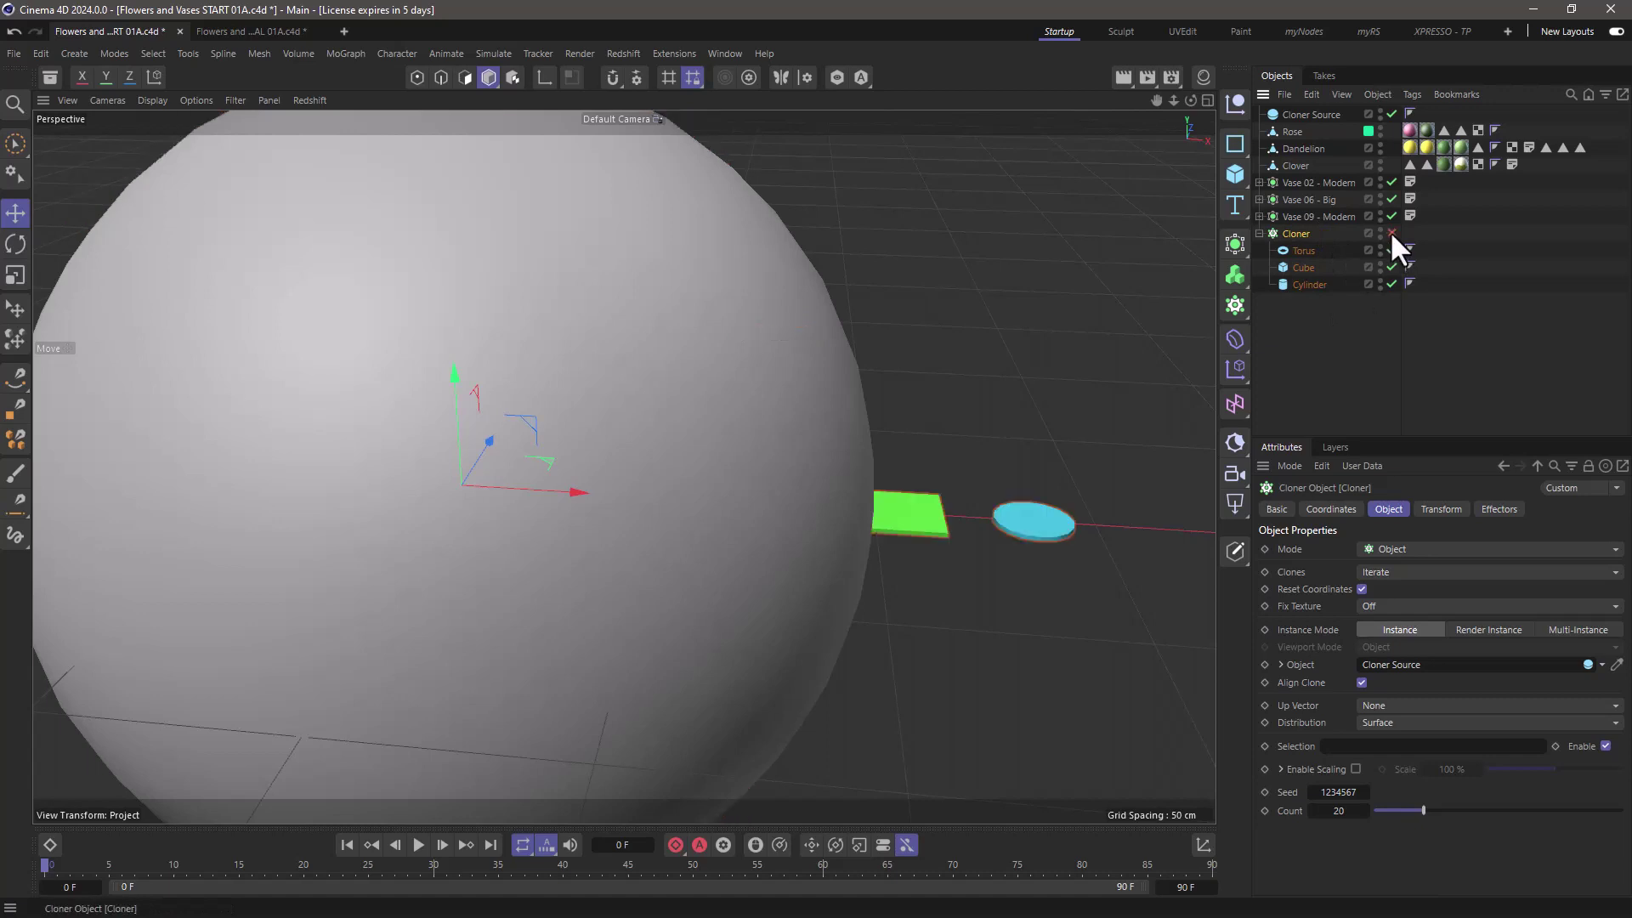
{"action": "left_click", "coordinate": [1236, 306]}
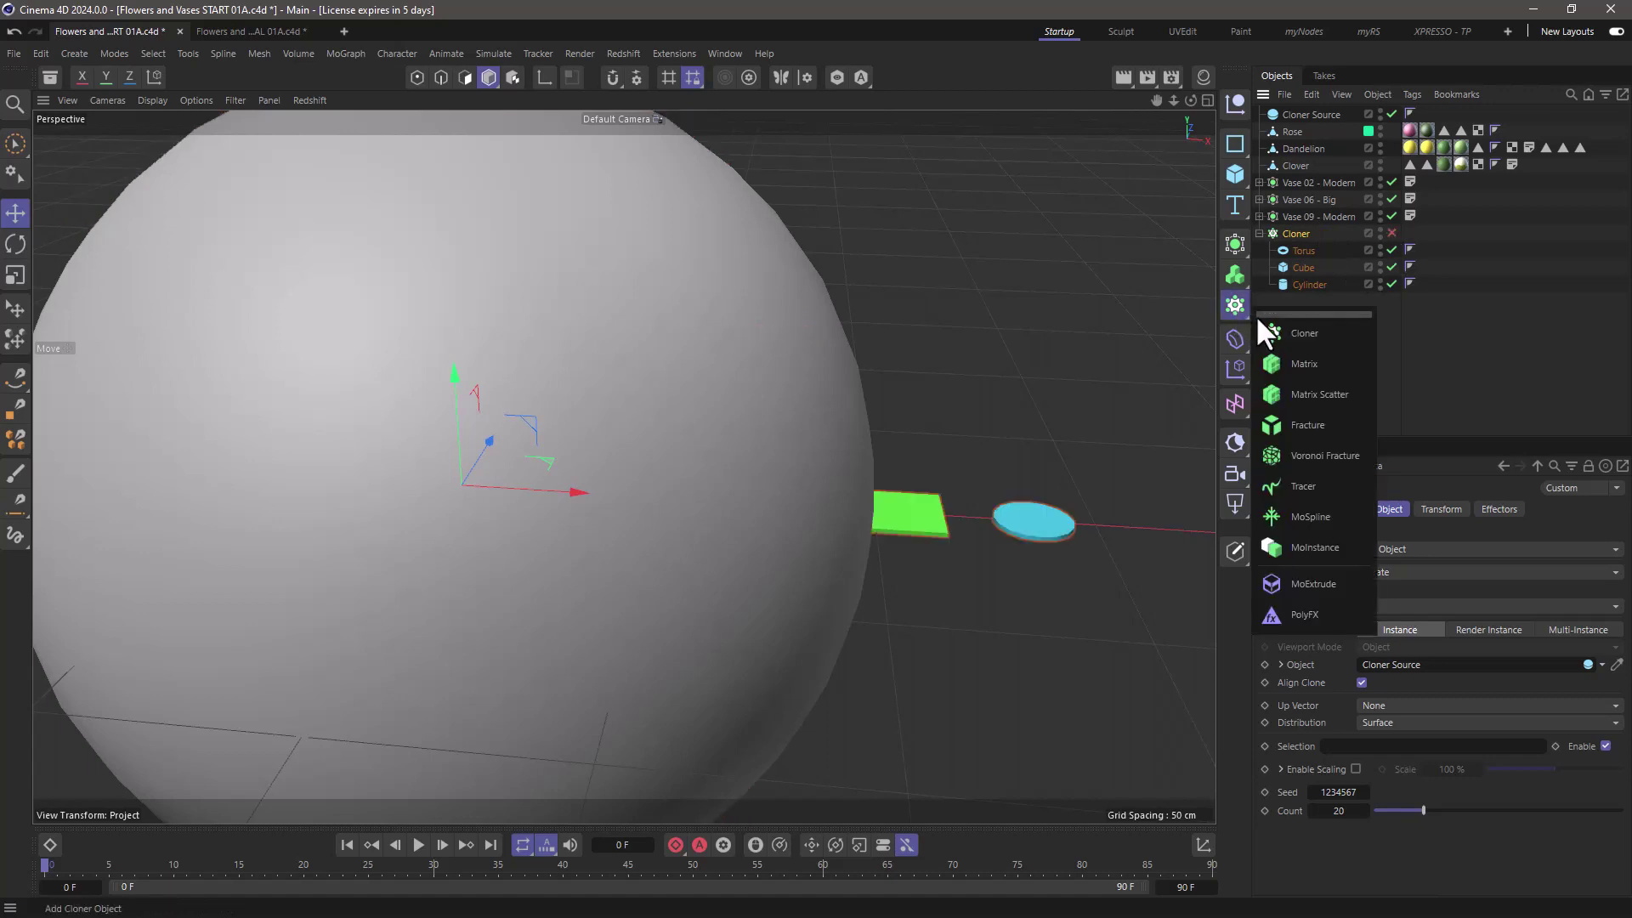
{"action": "left_click", "coordinate": [1285, 363]}
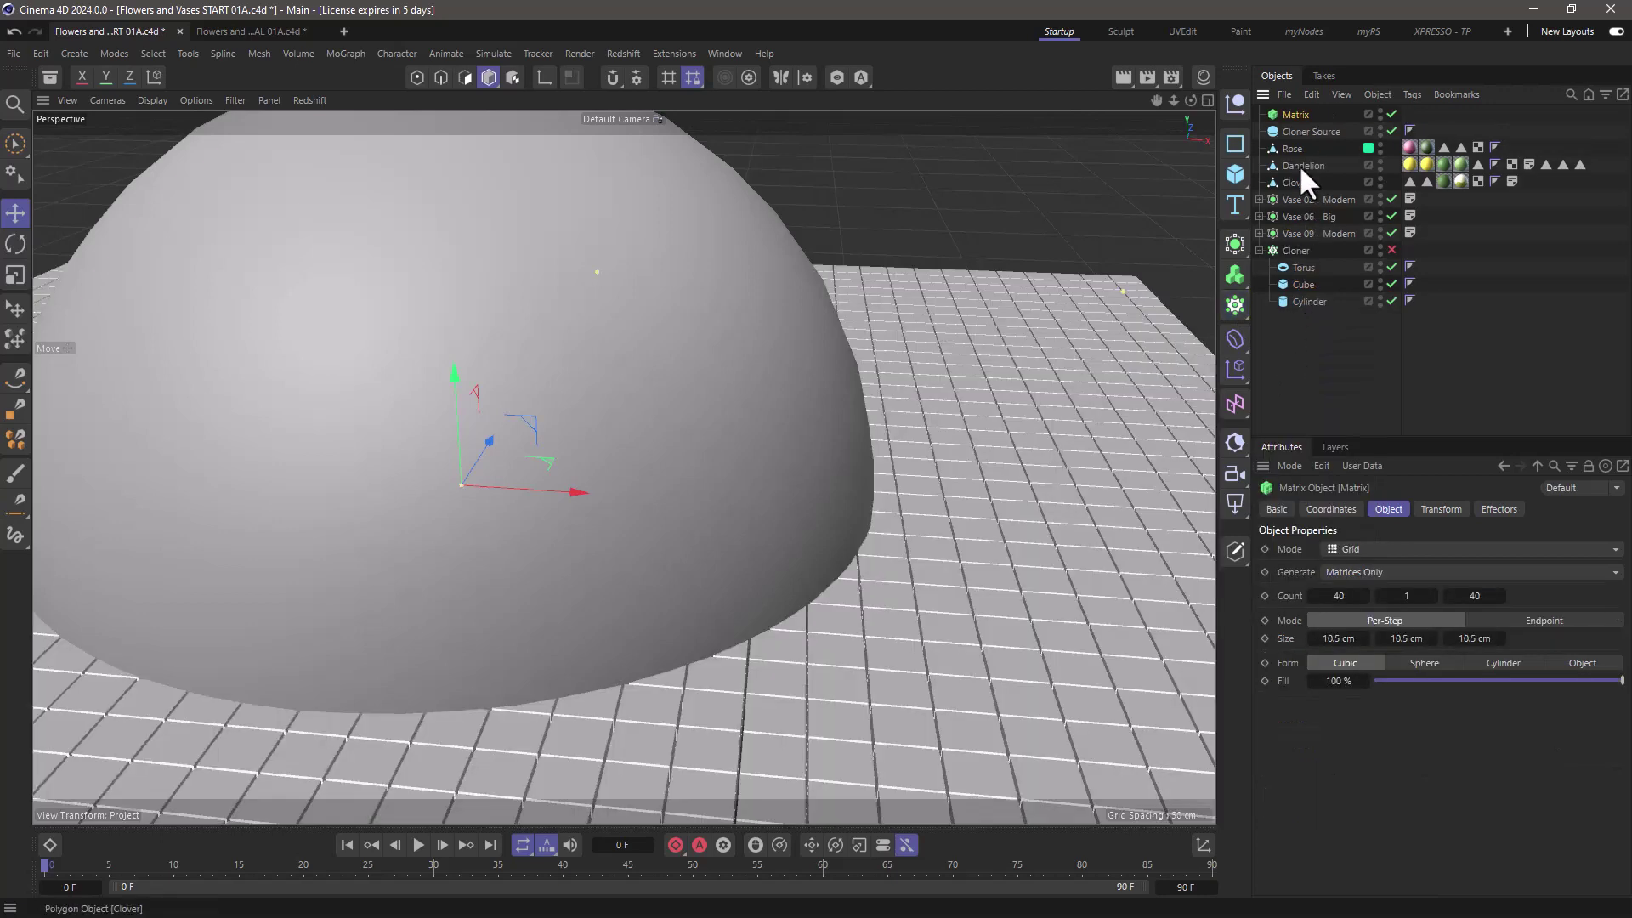
{"action": "left_click", "coordinate": [1383, 551]}
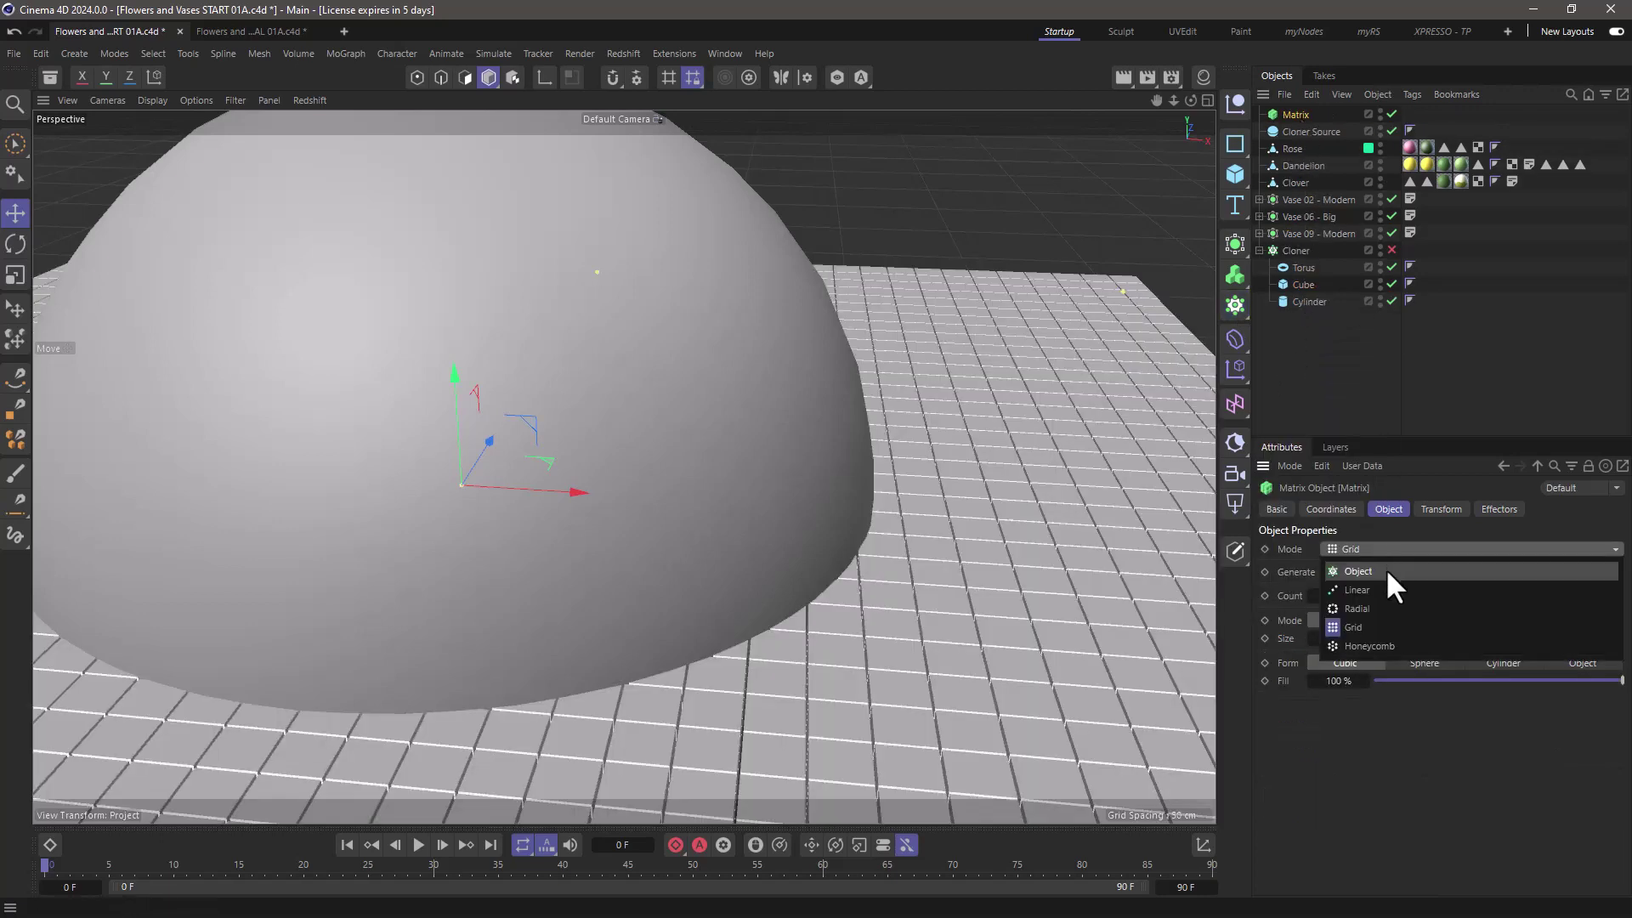
{"action": "left_click", "coordinate": [1386, 567]}
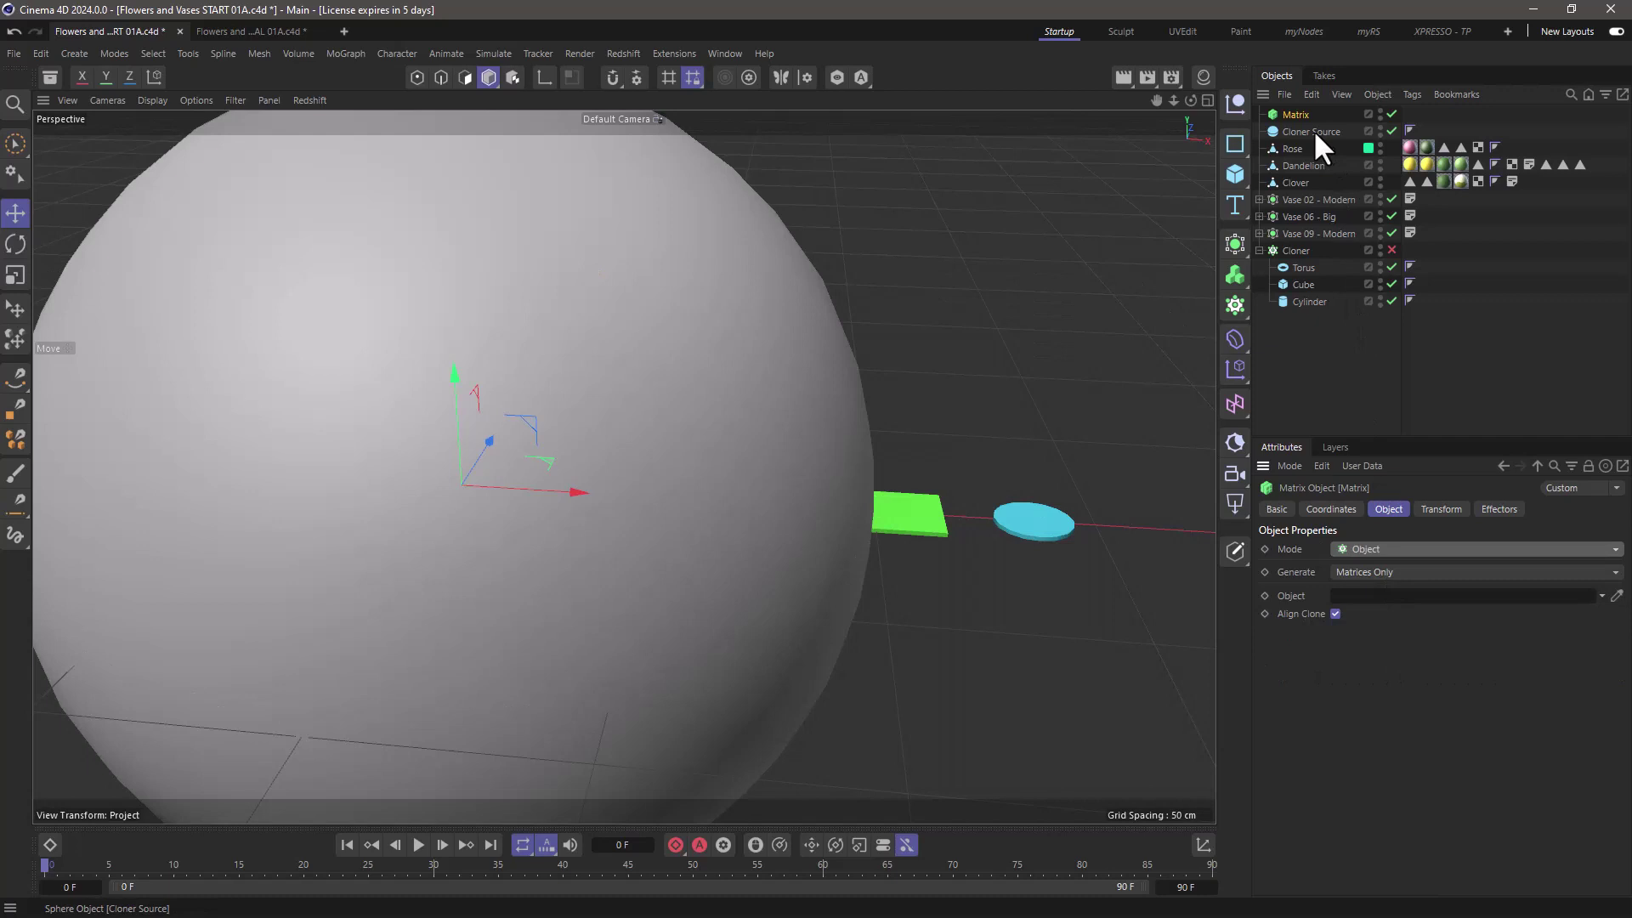
{"action": "left_click_drag", "start_coordinate": [1312, 129], "coordinate": [1382, 597]}
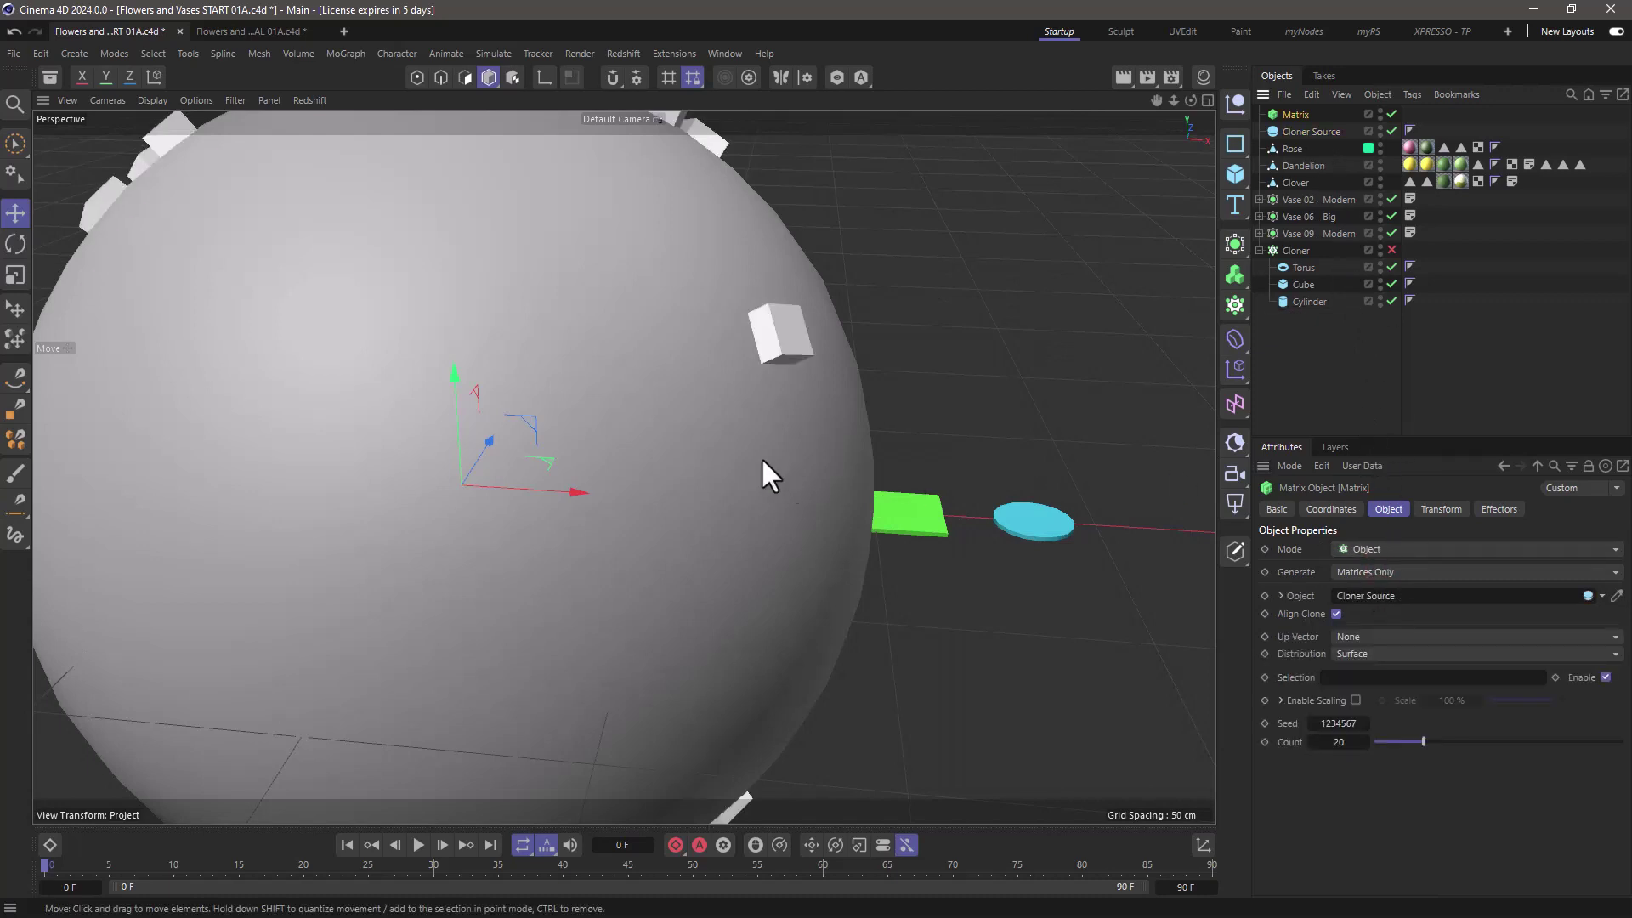
{"action": "scroll", "coordinate": [714, 411], "scroll_direction": "down", "scroll_amount": 8}
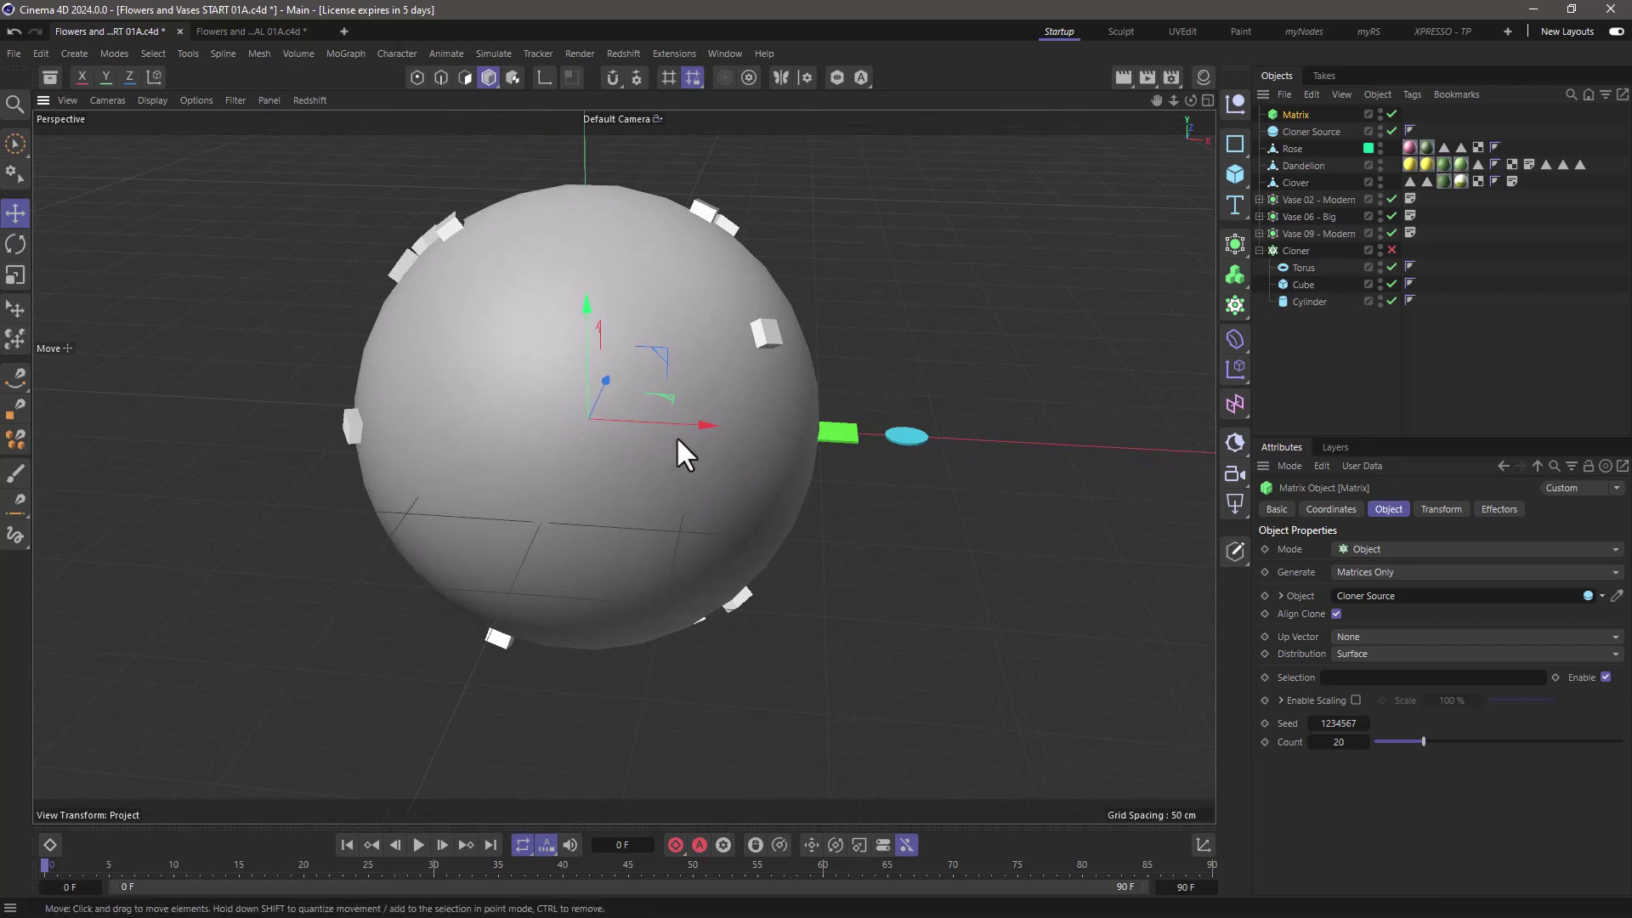
- Re-enable the Cloner with the Matrix as its distribution object, and hide the Matrix in the viewport
{"action": "left_click", "coordinate": [1297, 251]}
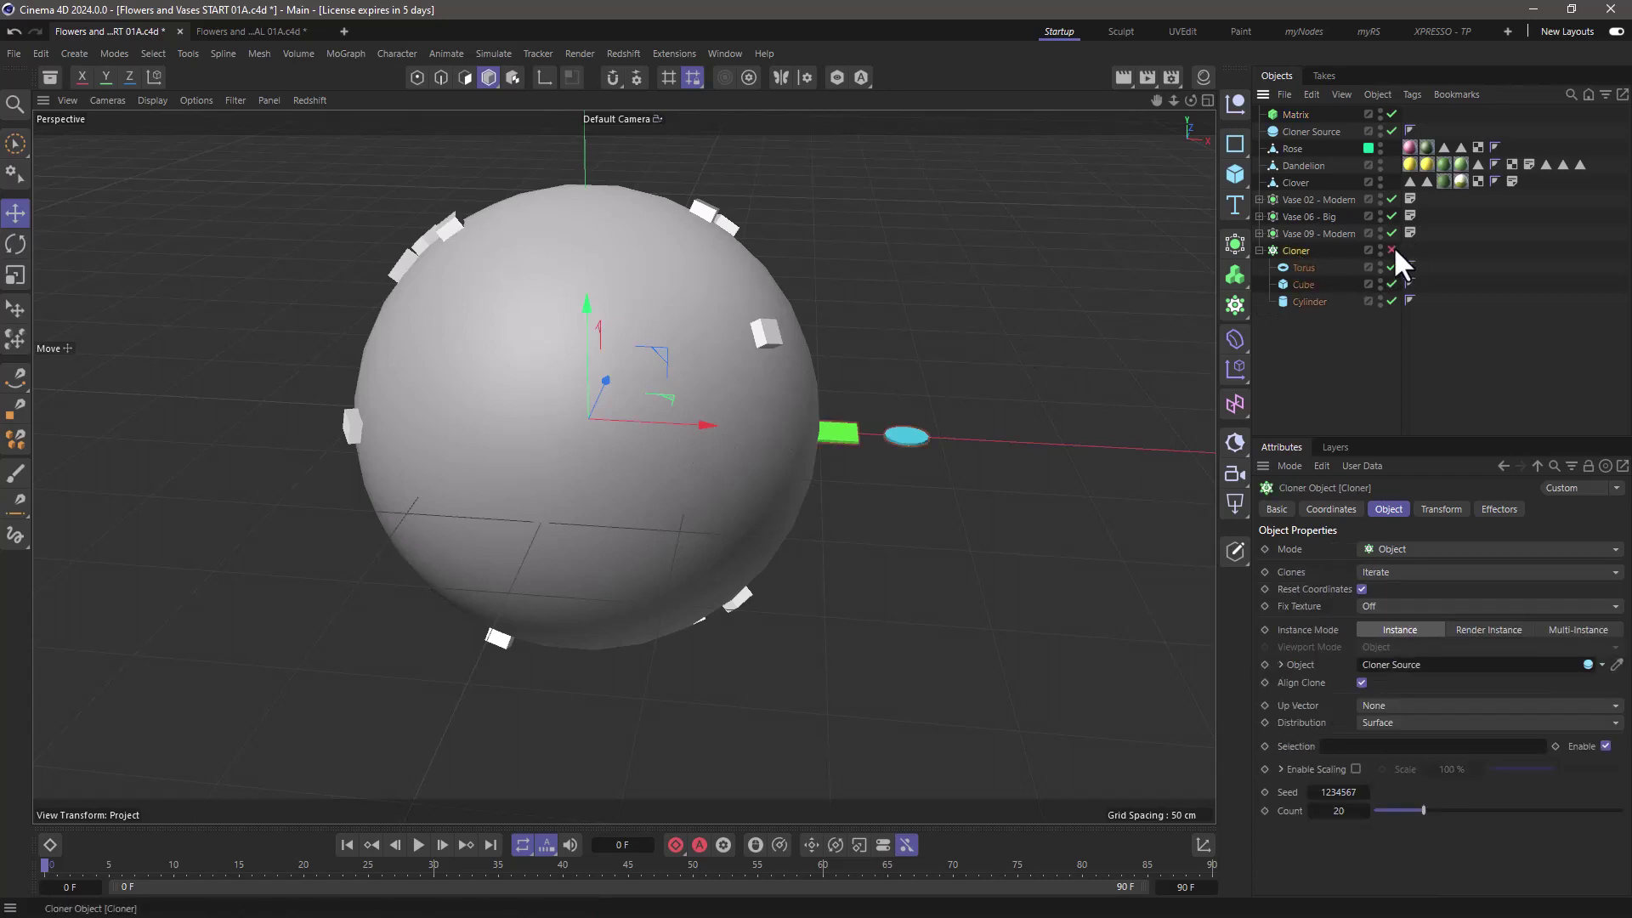
{"action": "left_click", "coordinate": [1392, 250]}
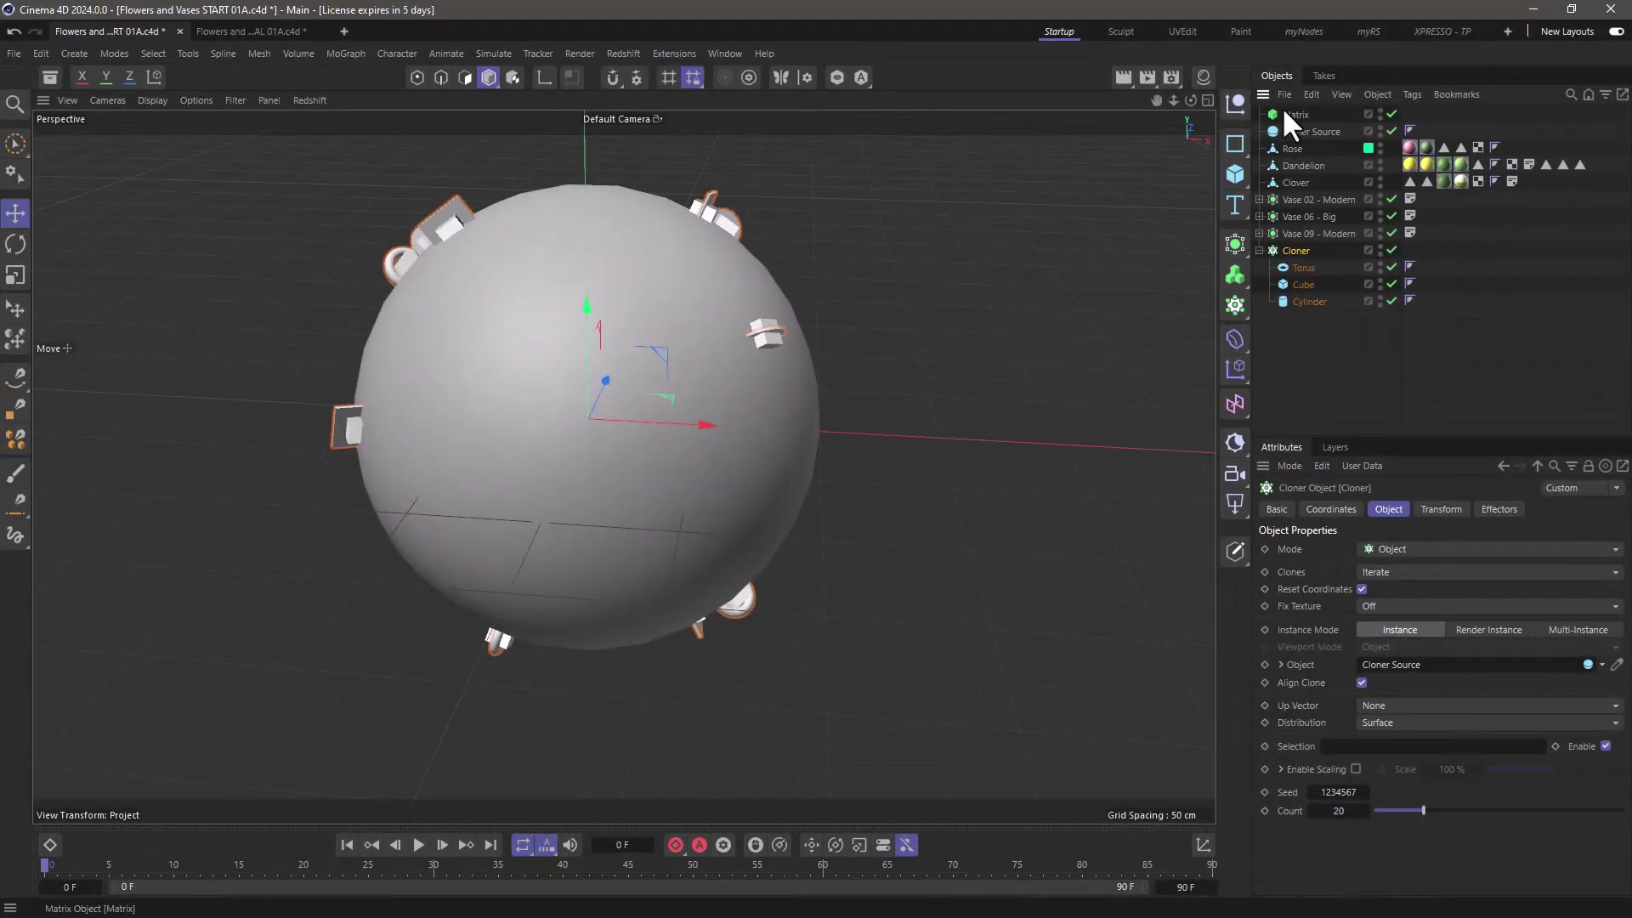
{"action": "left_click_drag", "start_coordinate": [1284, 112], "coordinate": [1398, 662]}
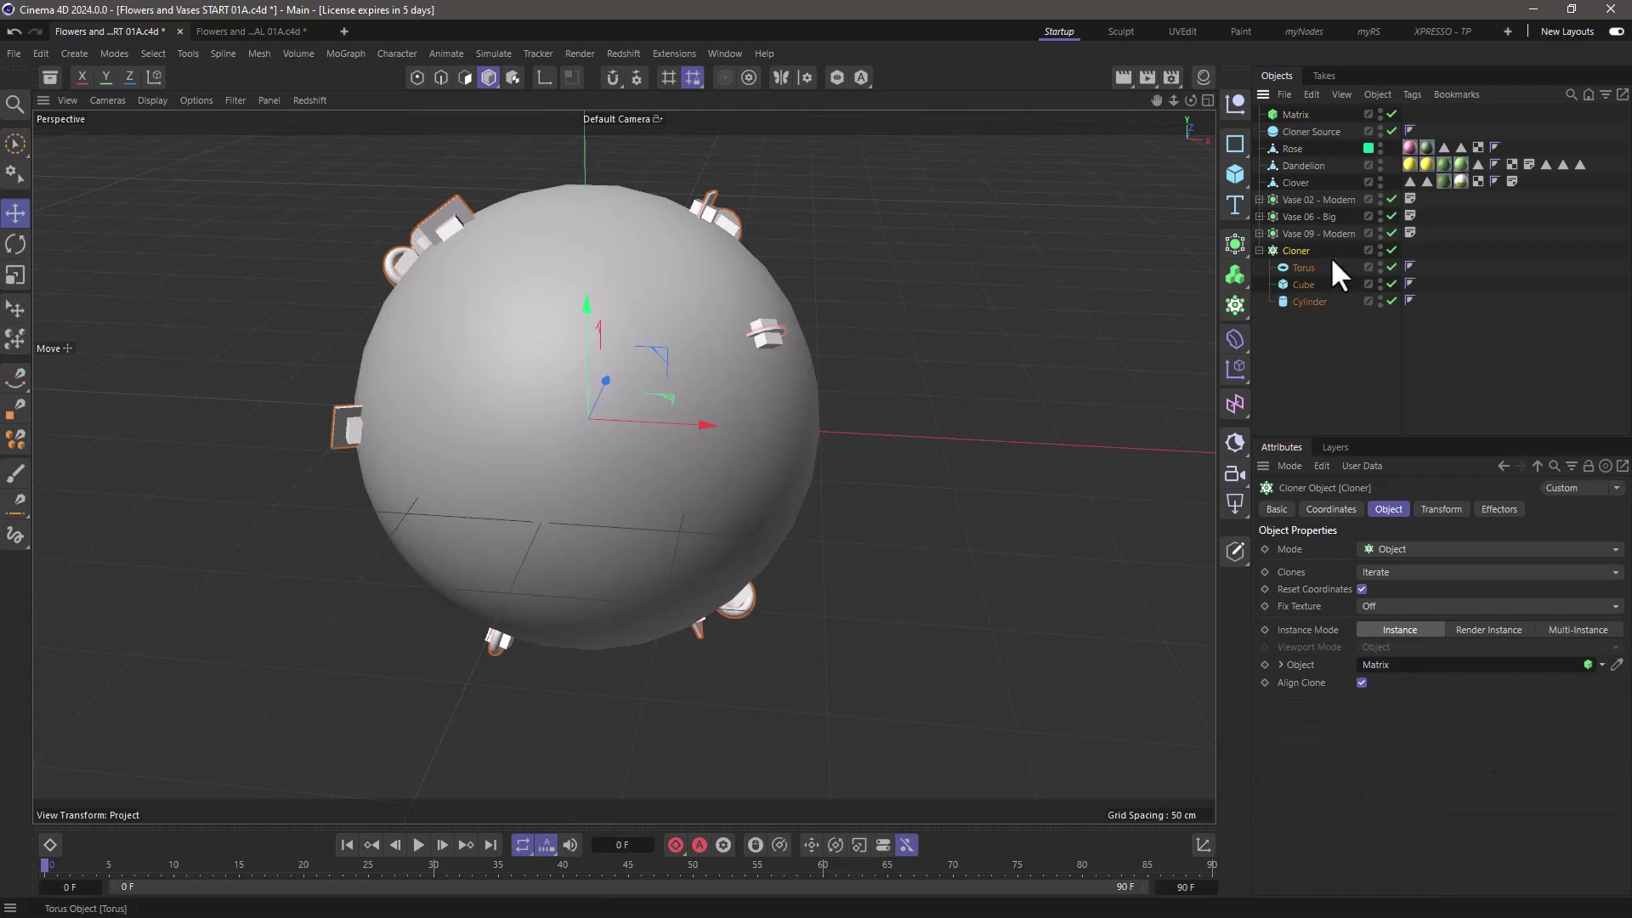
{"action": "left_click", "coordinate": [1379, 110]}
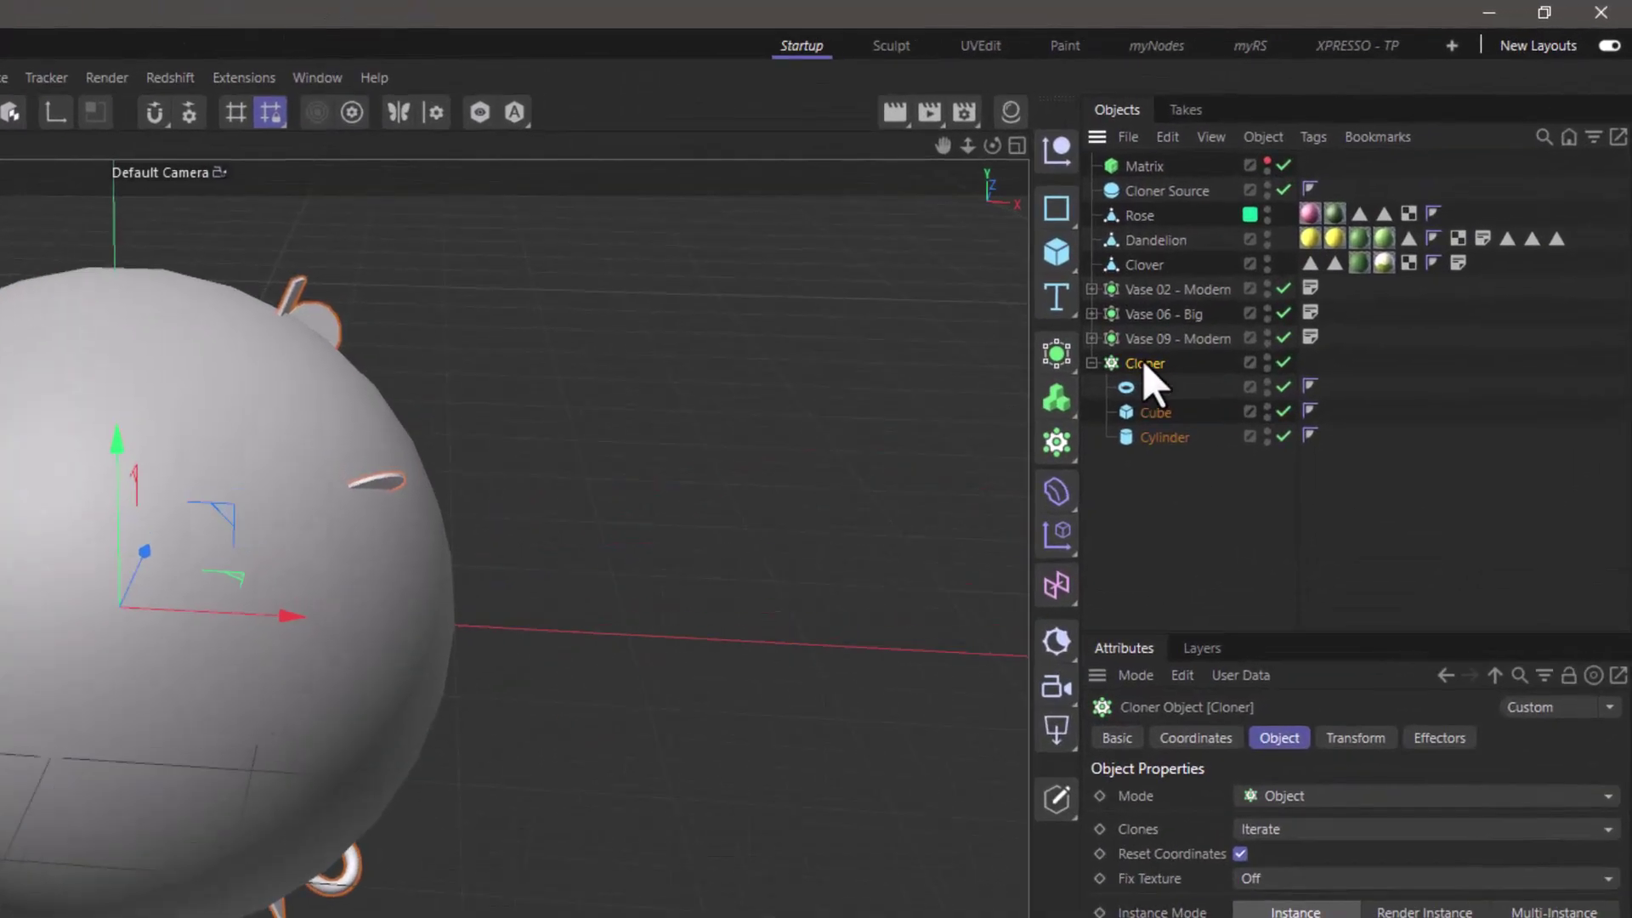
- Duplicate the Cloner and replace the copy's Torus, Cube and Cylinder with the three vases
{"action": "left_click_drag", "start_coordinate": [1294, 252], "coordinate": [1306, 242], "text": "ctrl"}
{"action": "left_click", "coordinate": [1158, 389]}
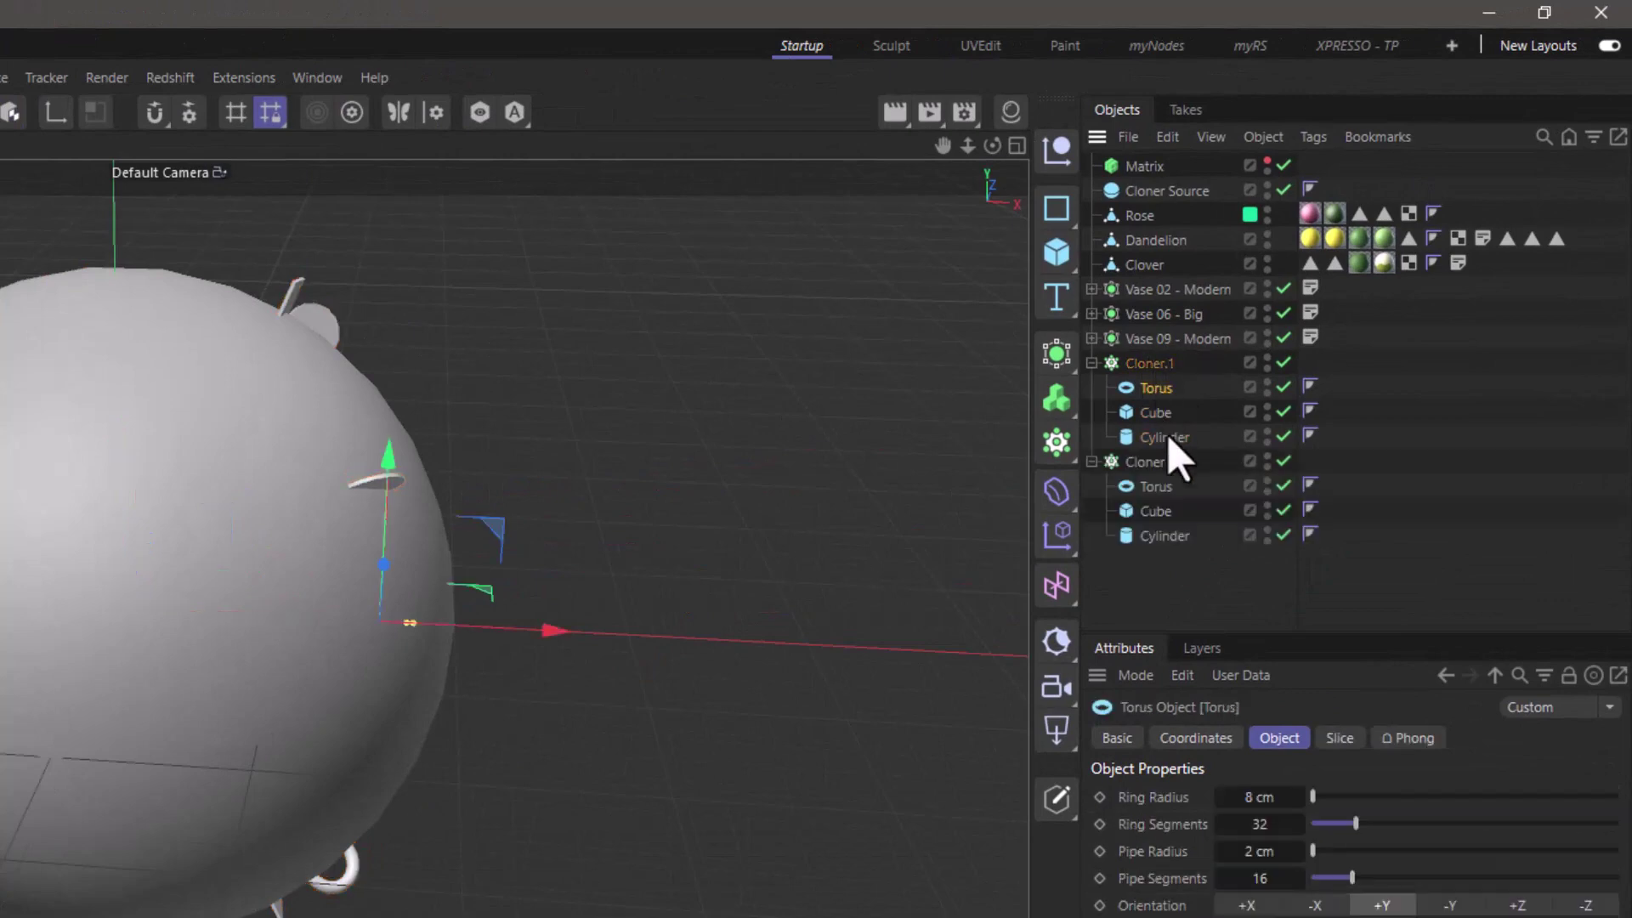
{"action": "left_click", "coordinate": [1162, 438], "text": "shift"}
{"action": "key", "text": "Delete"}
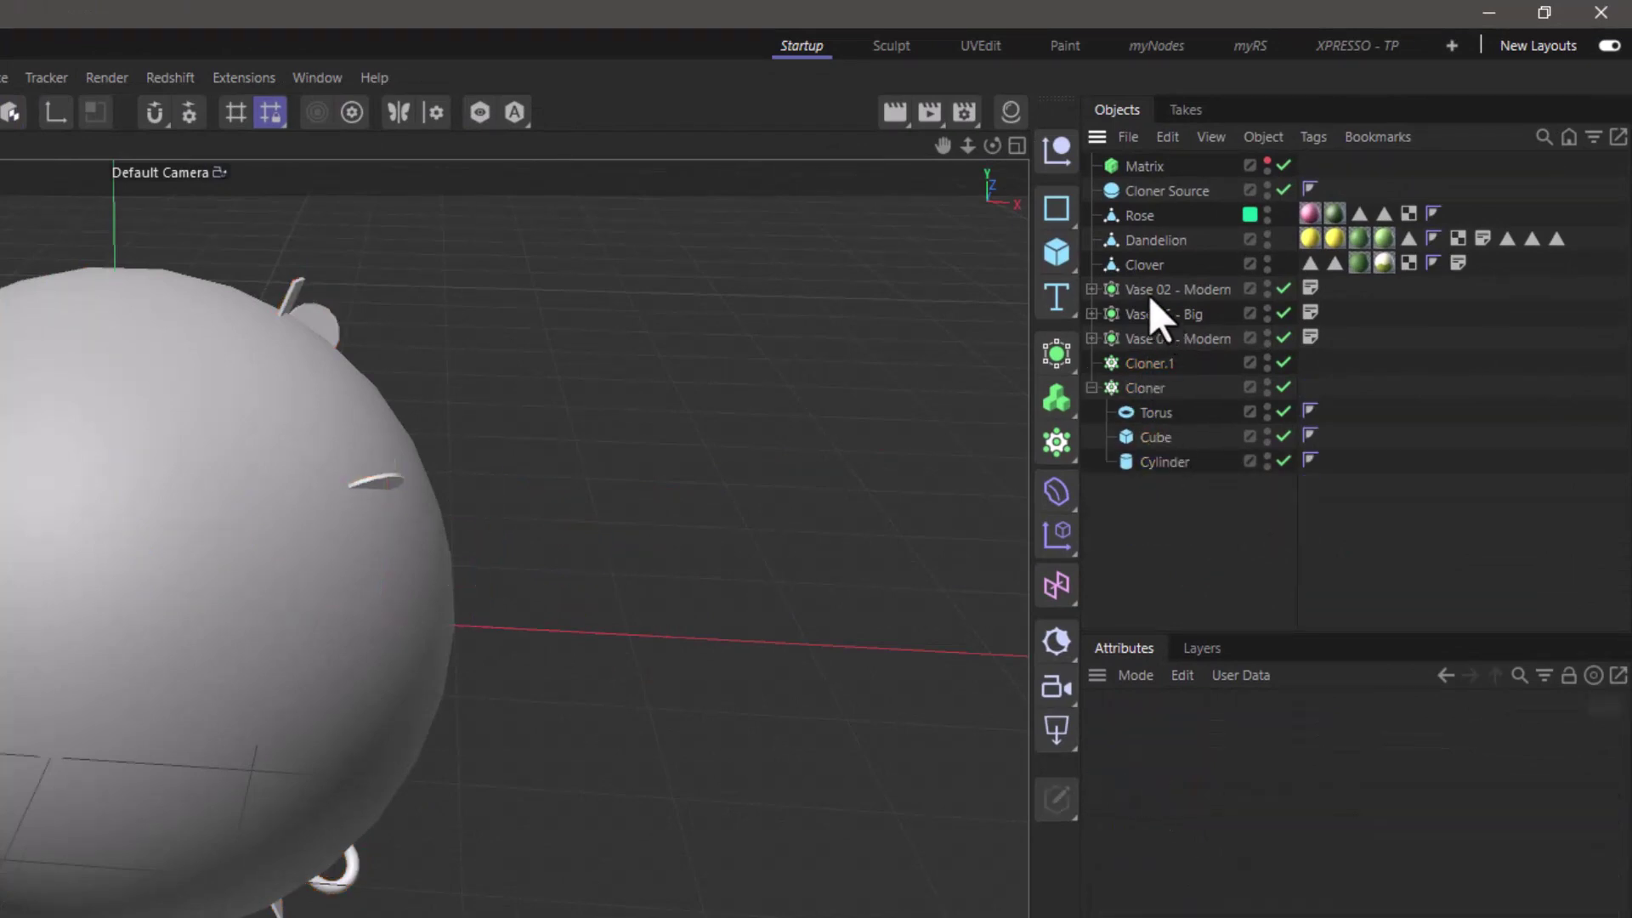
{"action": "left_click", "coordinate": [1149, 296]}
{"action": "left_click", "coordinate": [1156, 340], "text": "shift"}
{"action": "left_click_drag", "start_coordinate": [1144, 355], "coordinate": [1146, 364]}
- Duplicate the vase Cloner and replace the copy's vases with the Rose, Dandelion and Clover
{"action": "left_click_drag", "start_coordinate": [1144, 289], "coordinate": [1141, 277], "text": "ctrl"}
{"action": "left_click", "coordinate": [1171, 314]}
{"action": "left_click", "coordinate": [1164, 363], "text": "shift"}
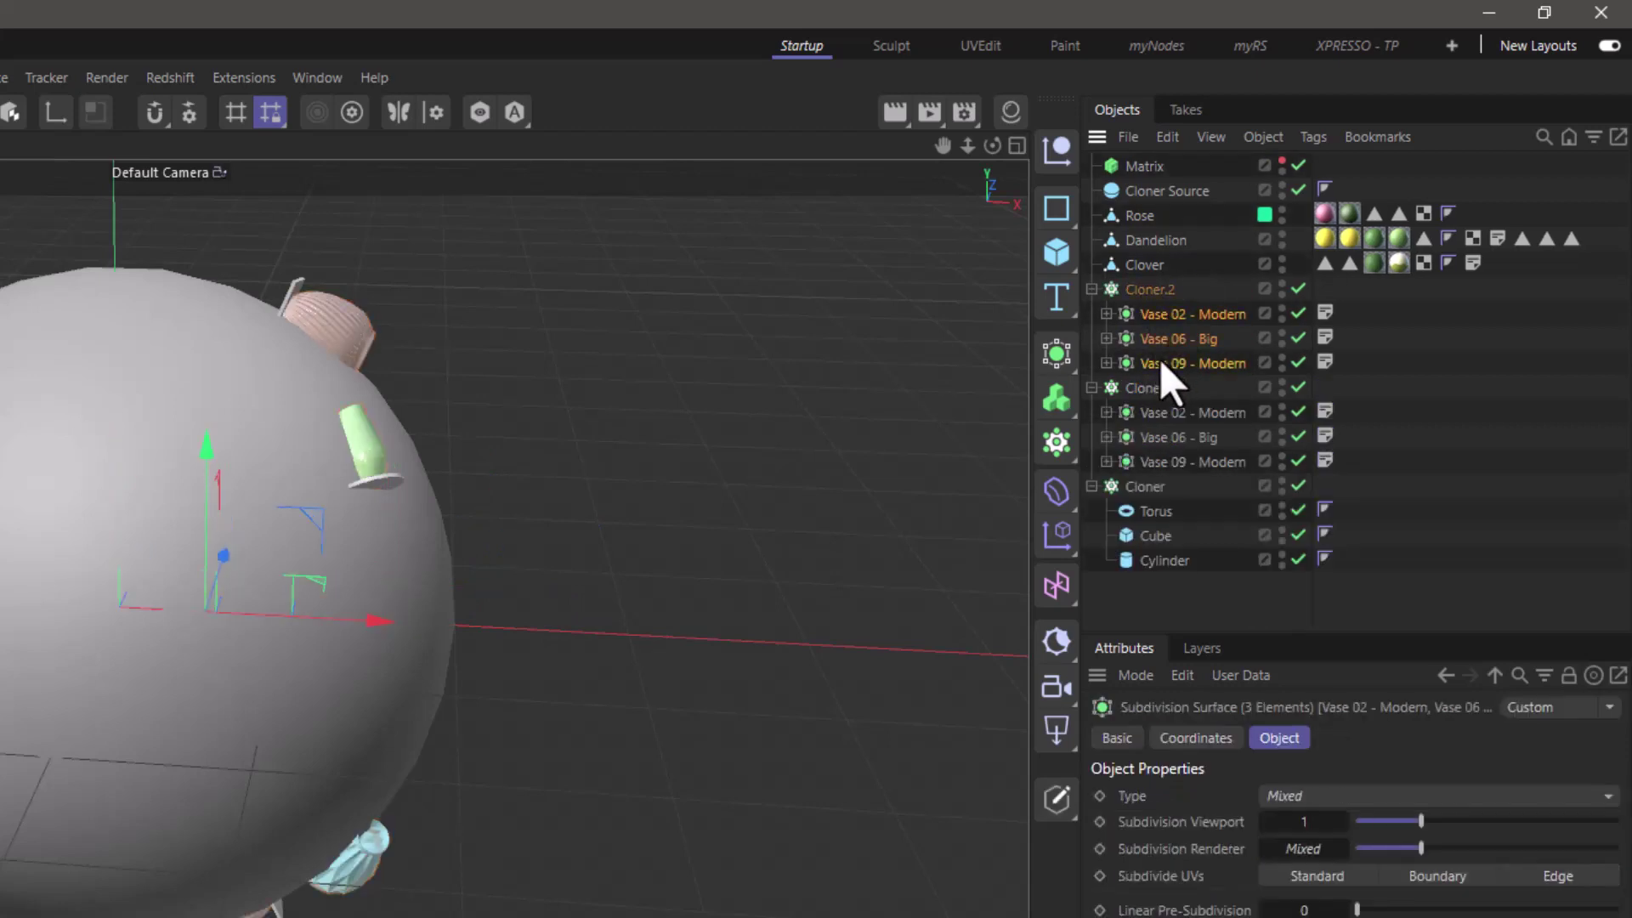
{"action": "key", "text": "Delete"}
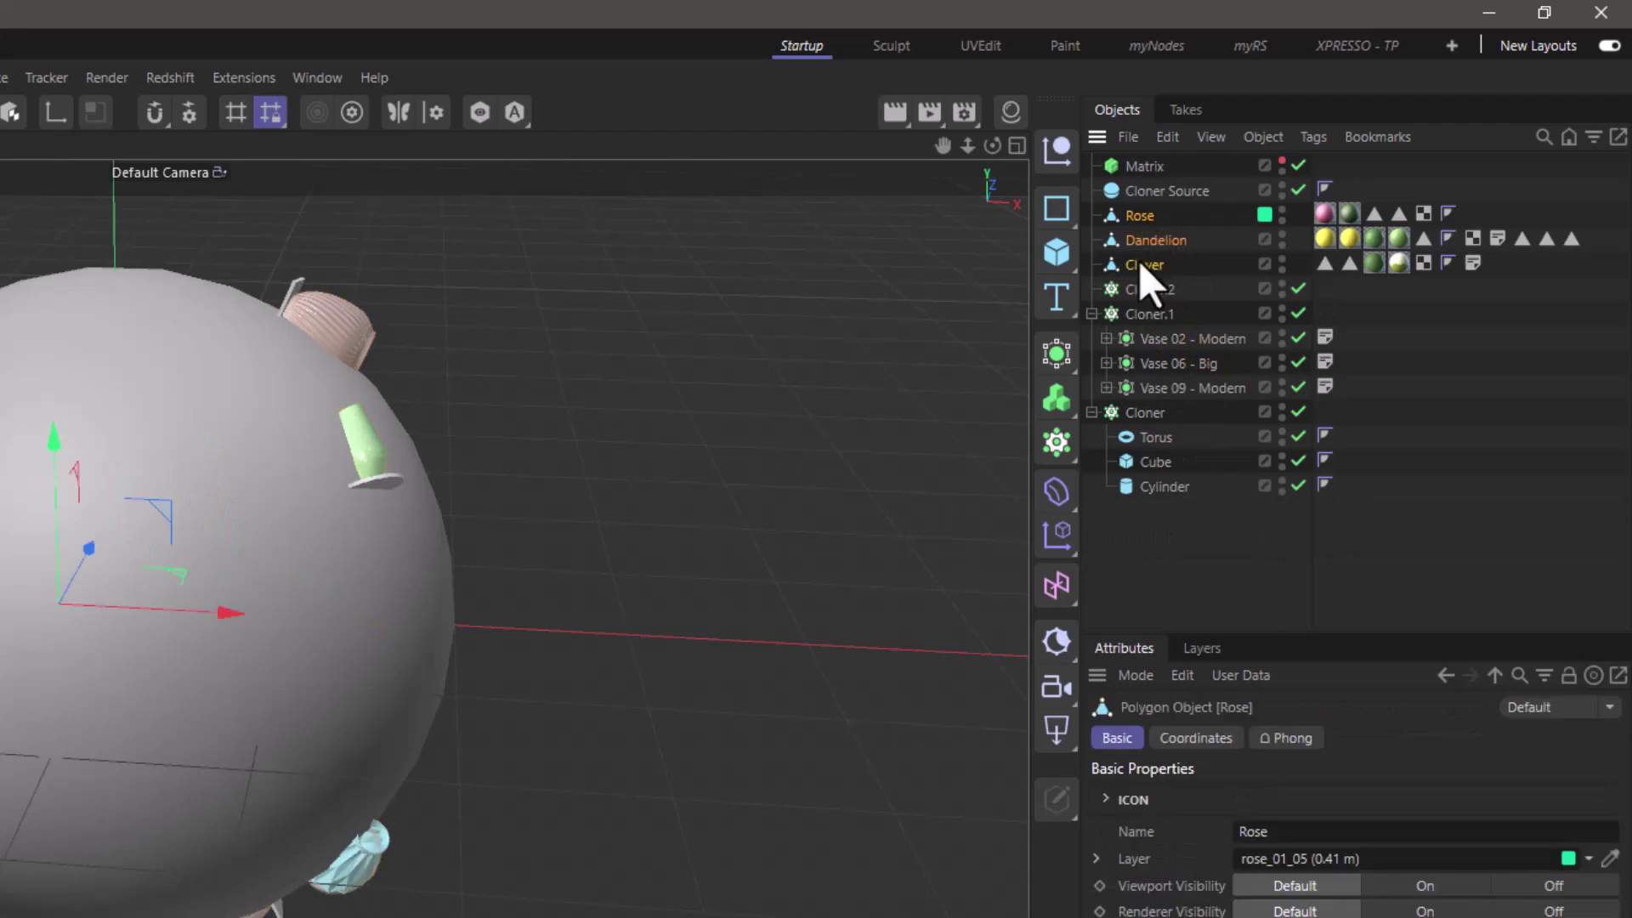
{"action": "left_click", "coordinate": [1139, 264], "text": "shift"}
{"action": "left_click_drag", "start_coordinate": [1139, 263], "coordinate": [1145, 289]}
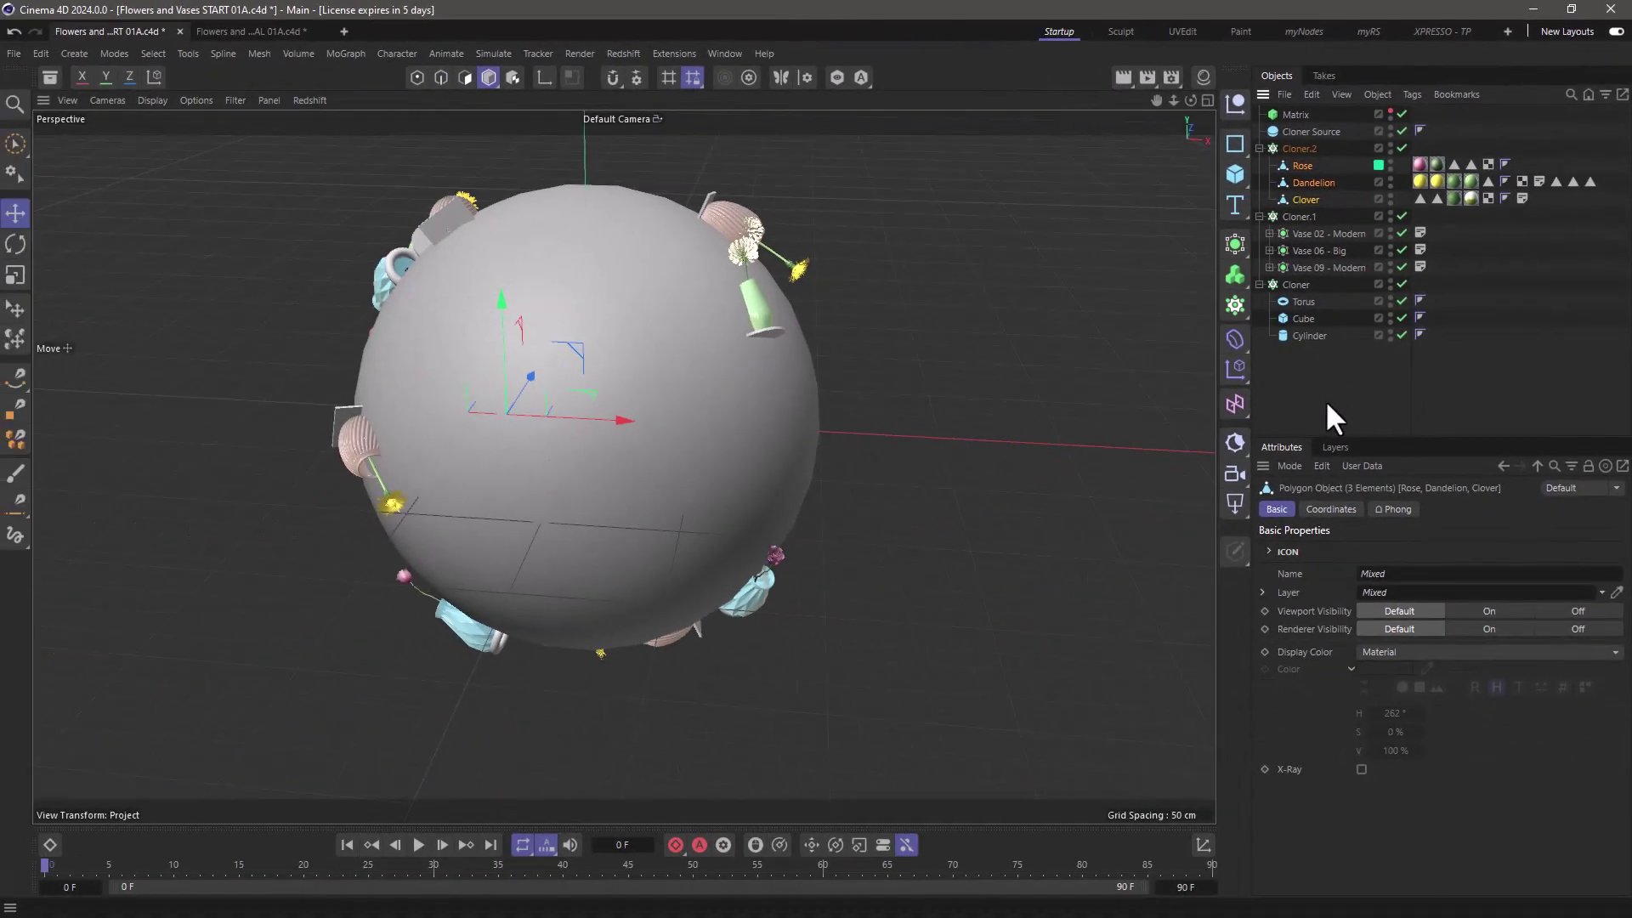
- Set the Matrix's transform rotation to -90° pitch with bank at 0° so the clones stand outward from the sphere
{"action": "left_click", "coordinate": [1296, 113]}
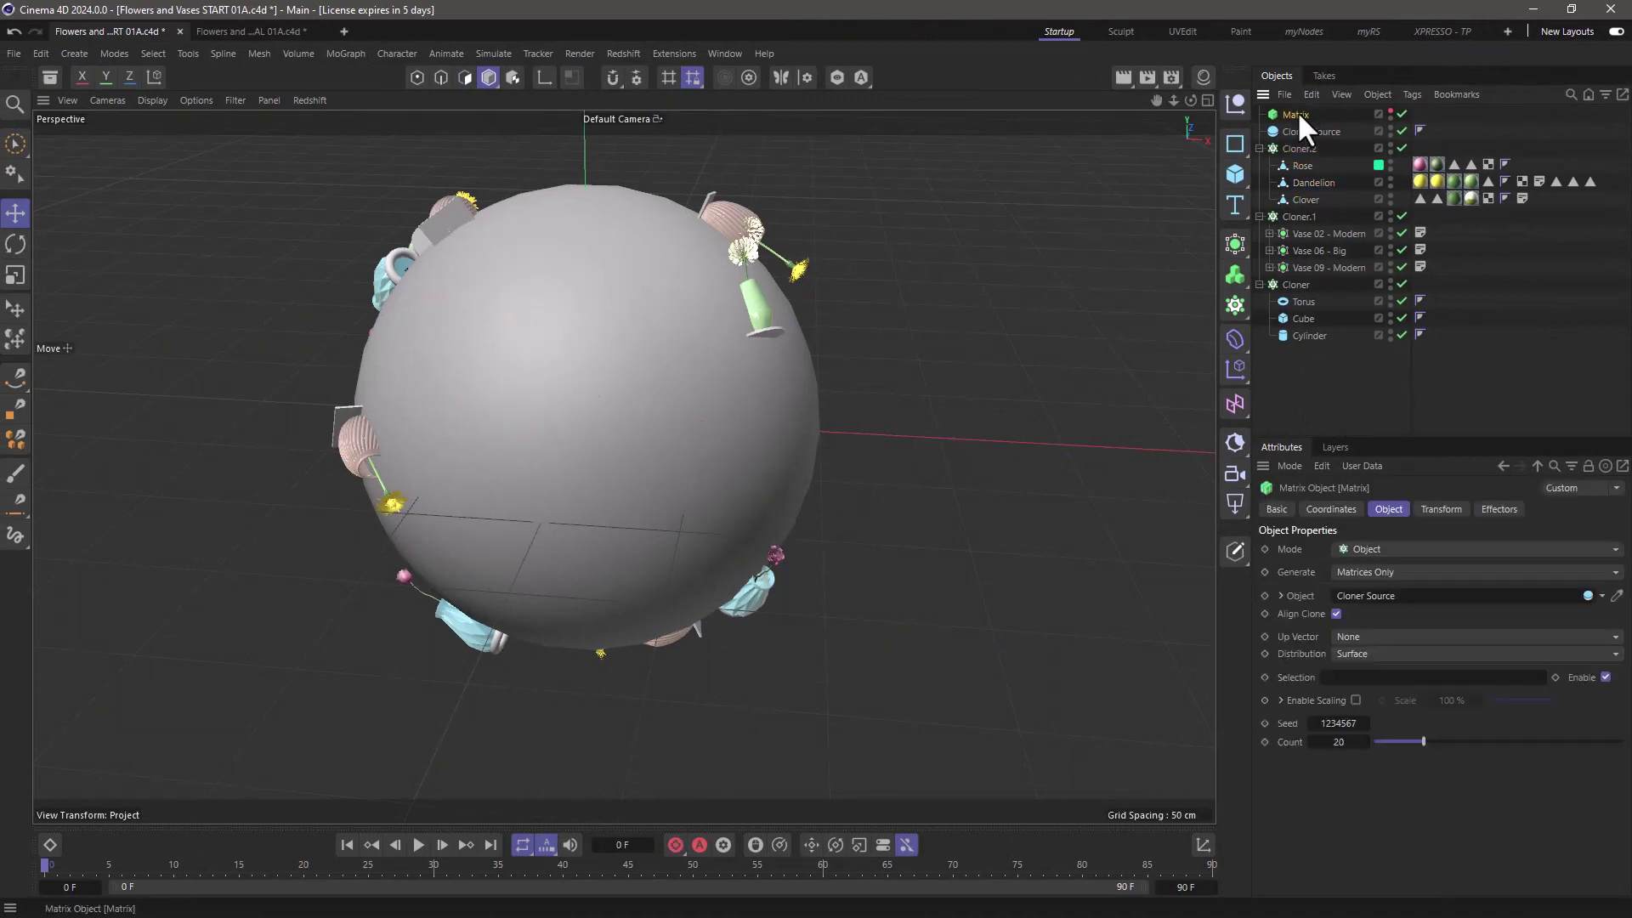
{"action": "left_click", "coordinate": [1440, 509]}
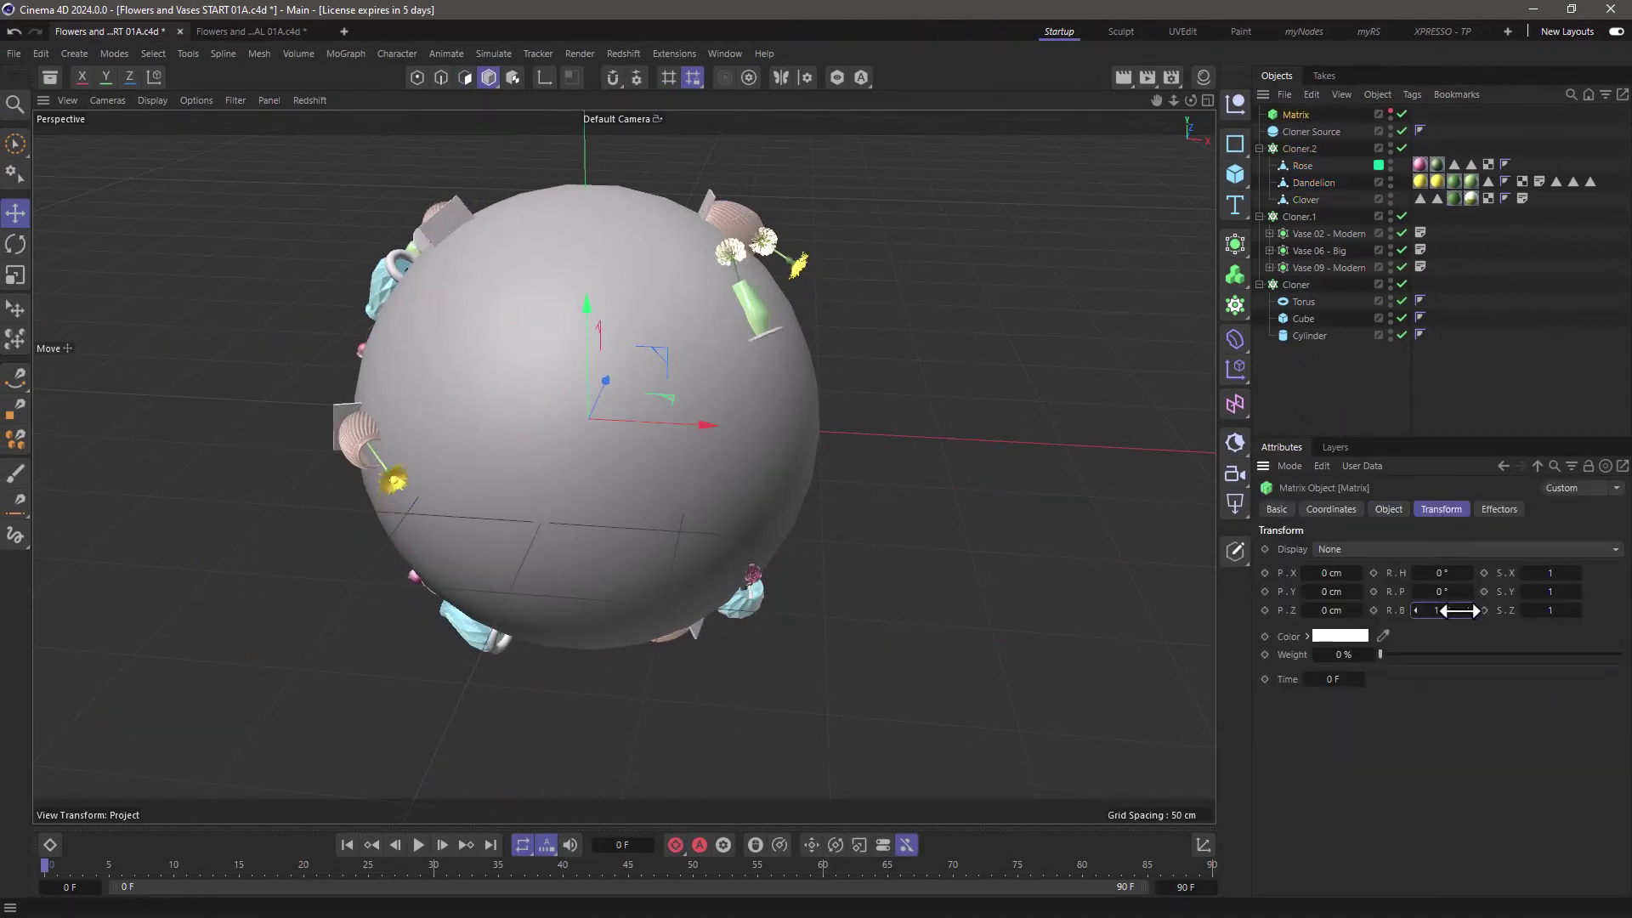
{"action": "mouse_move", "coordinate": [1445, 610]}
{"action": "left_mouse_down"}
{"action": "mouse_move", "coordinate": [1460, 611]}
{"action": "mouse_move", "coordinate": [1437, 610]}
{"action": "left_mouse_up"}
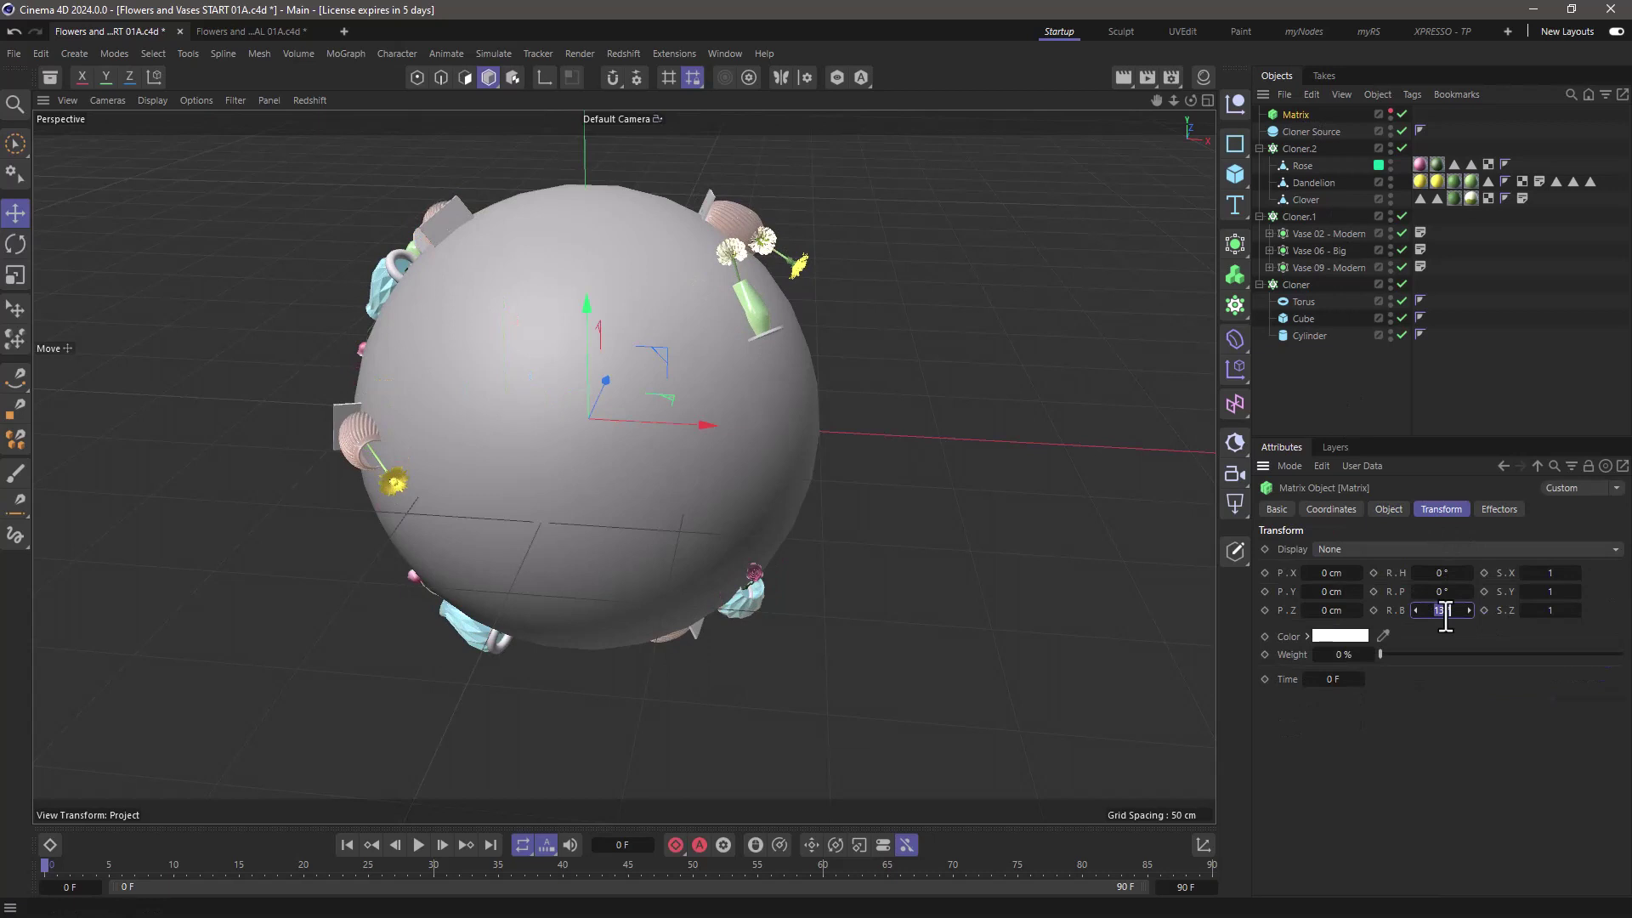
{"action": "double_click", "coordinate": [1439, 610]}
{"action": "type", "text": "0"}
{"action": "key", "text": "Return"}
{"action": "double_click", "coordinate": [1443, 591]}
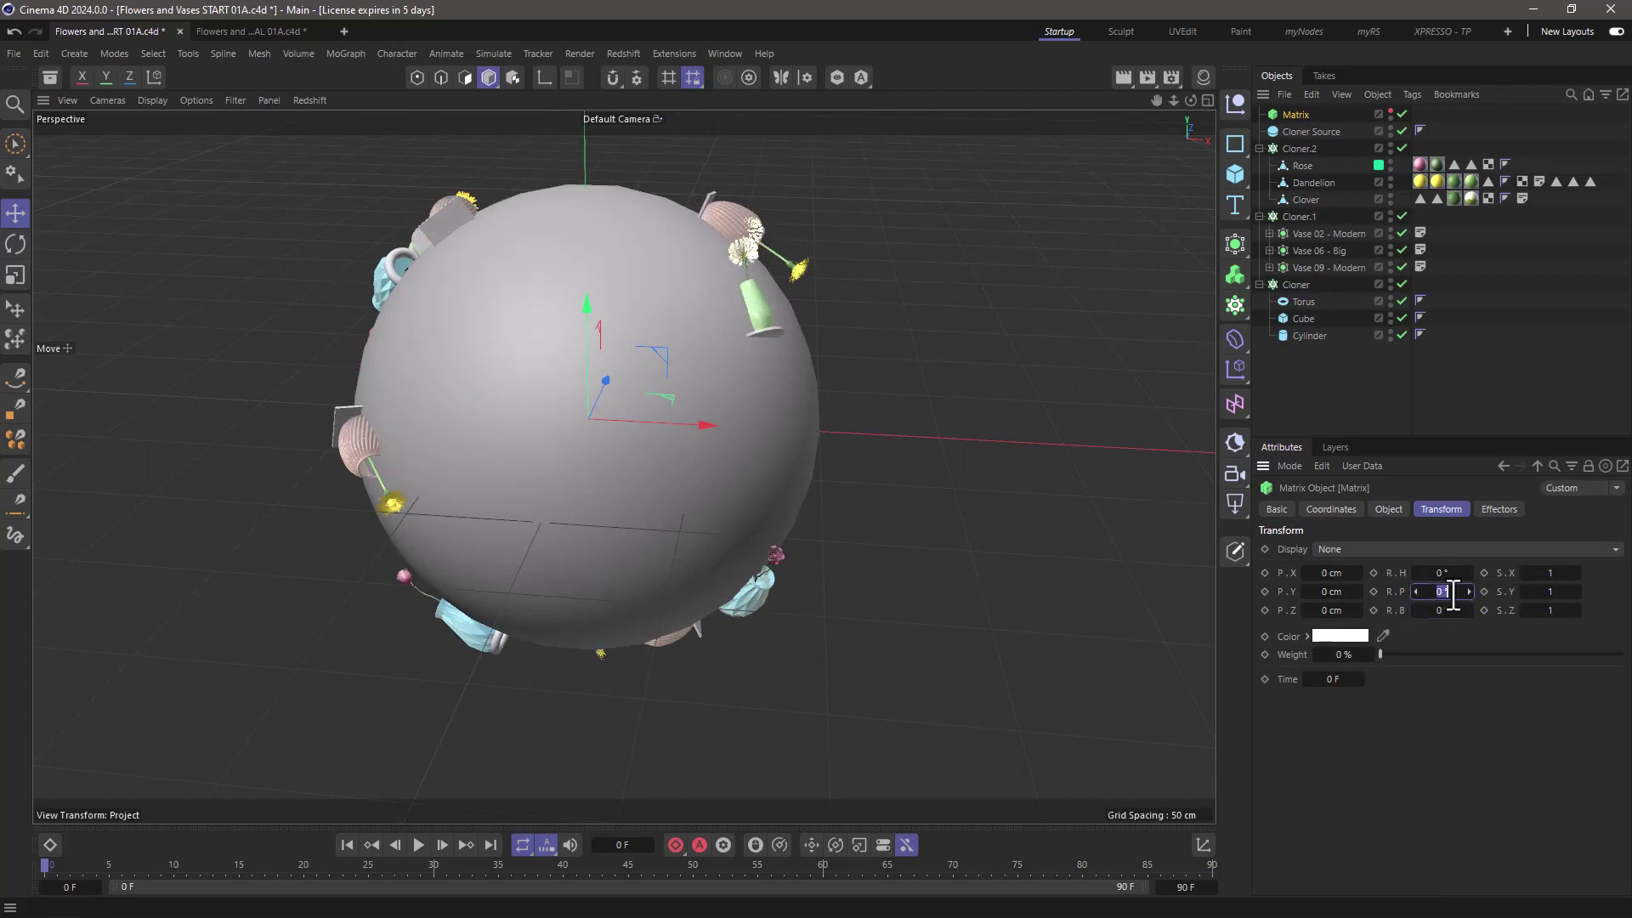
{"action": "type", "text": "-90"}
{"action": "key", "text": "Return"}
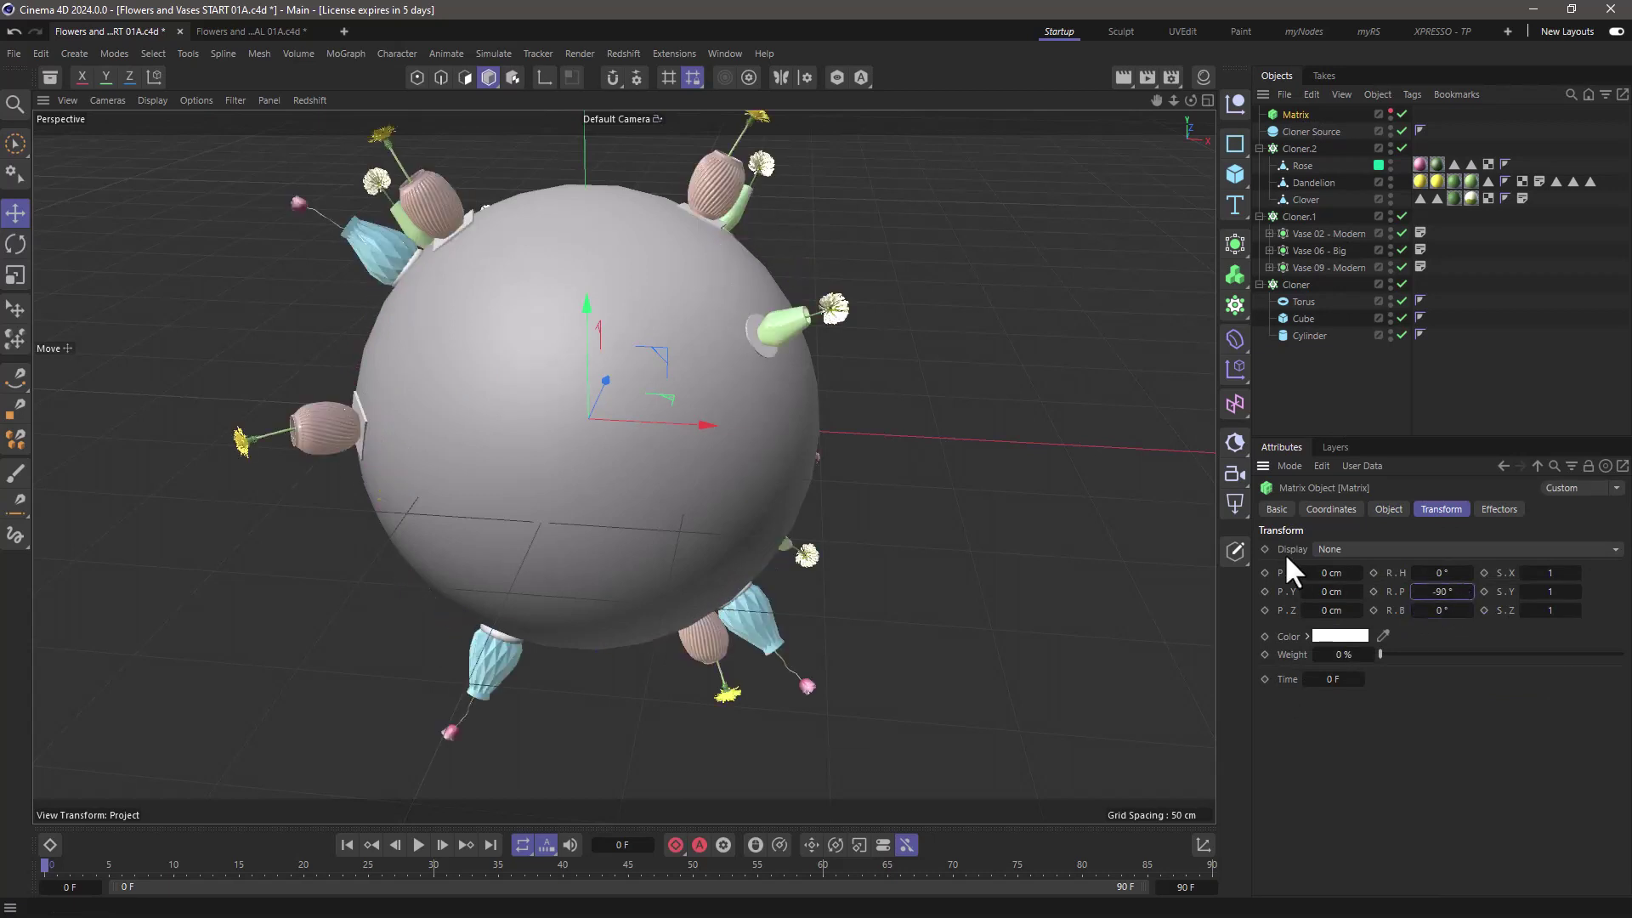
{"action": "left_click", "coordinate": [1356, 401]}
- Raise the Matrix's clone count to 56
{"action": "left_click", "coordinate": [1299, 115]}
{"action": "left_click", "coordinate": [1388, 509]}
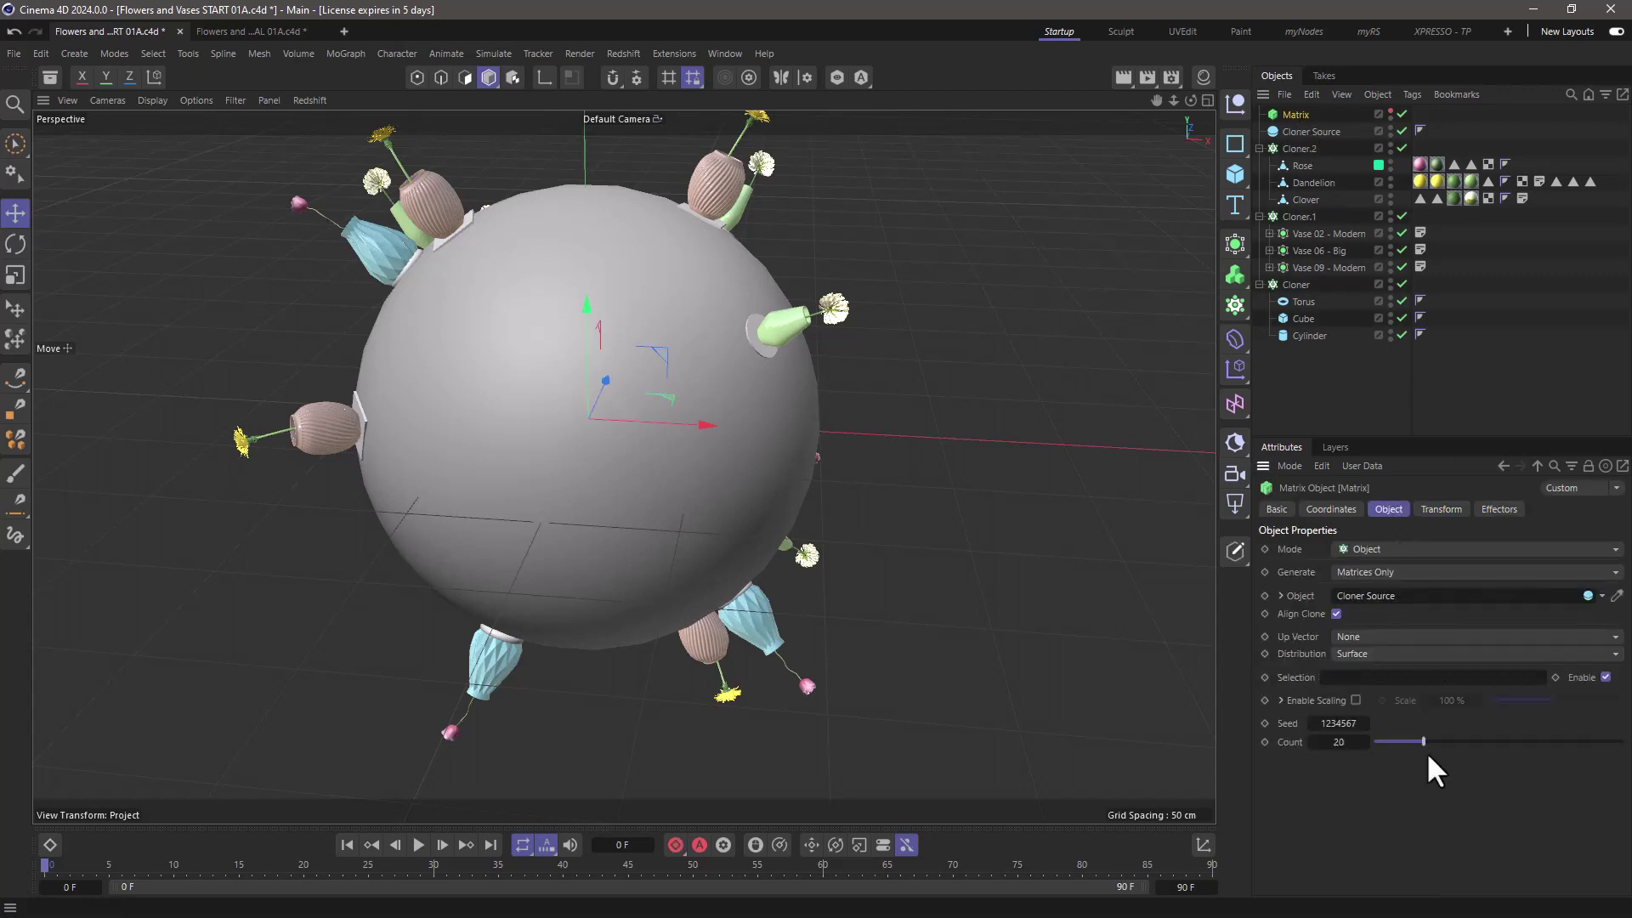
{"action": "mouse_move", "coordinate": [1423, 742]}
{"action": "left_mouse_down"}
{"action": "mouse_move", "coordinate": [1532, 736]}
{"action": "mouse_move", "coordinate": [1517, 738]}
{"action": "left_mouse_up"}
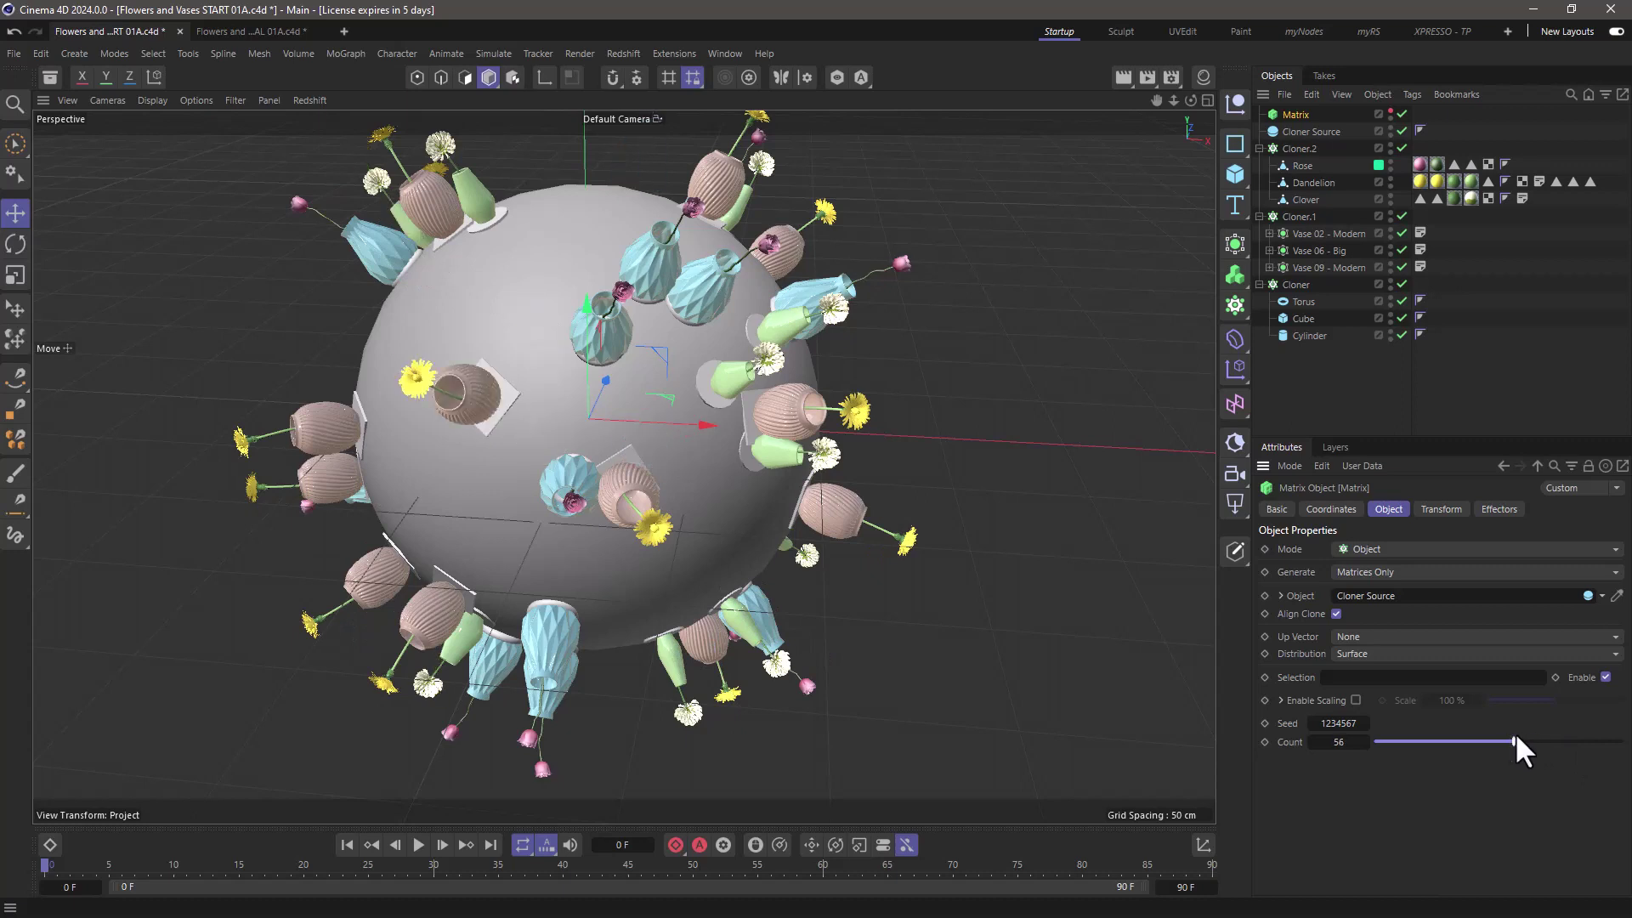
- Collapse the hierarchies of all three Cloners in the object list
{"action": "left_click", "coordinate": [1259, 284]}
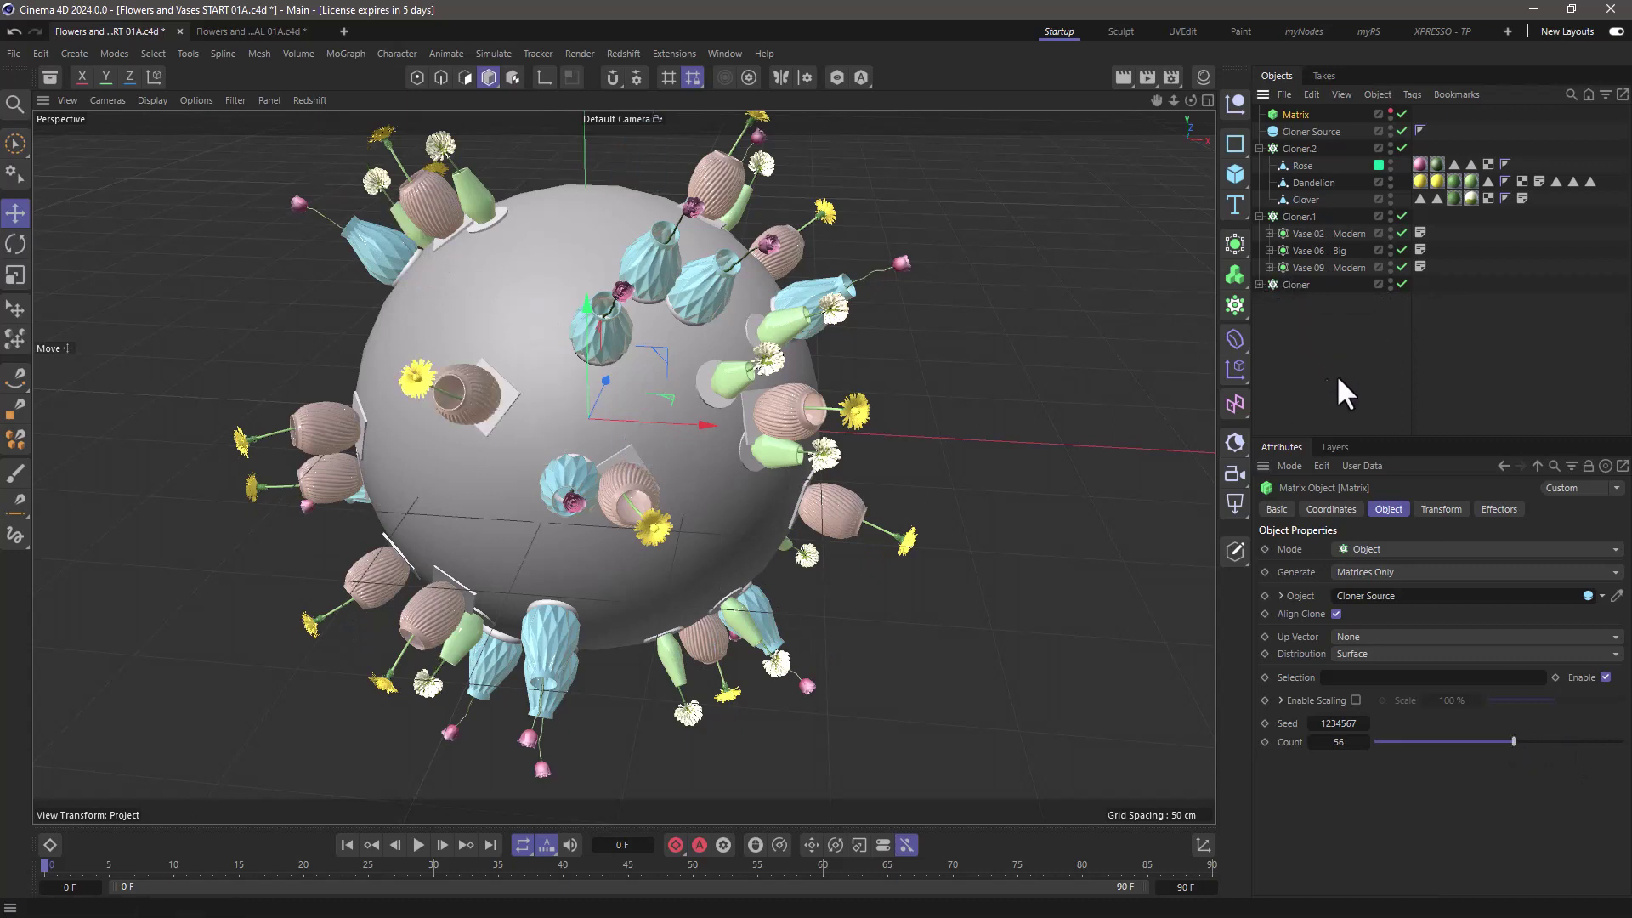
{"action": "left_click", "coordinate": [1259, 216]}
{"action": "left_click", "coordinate": [1259, 148]}
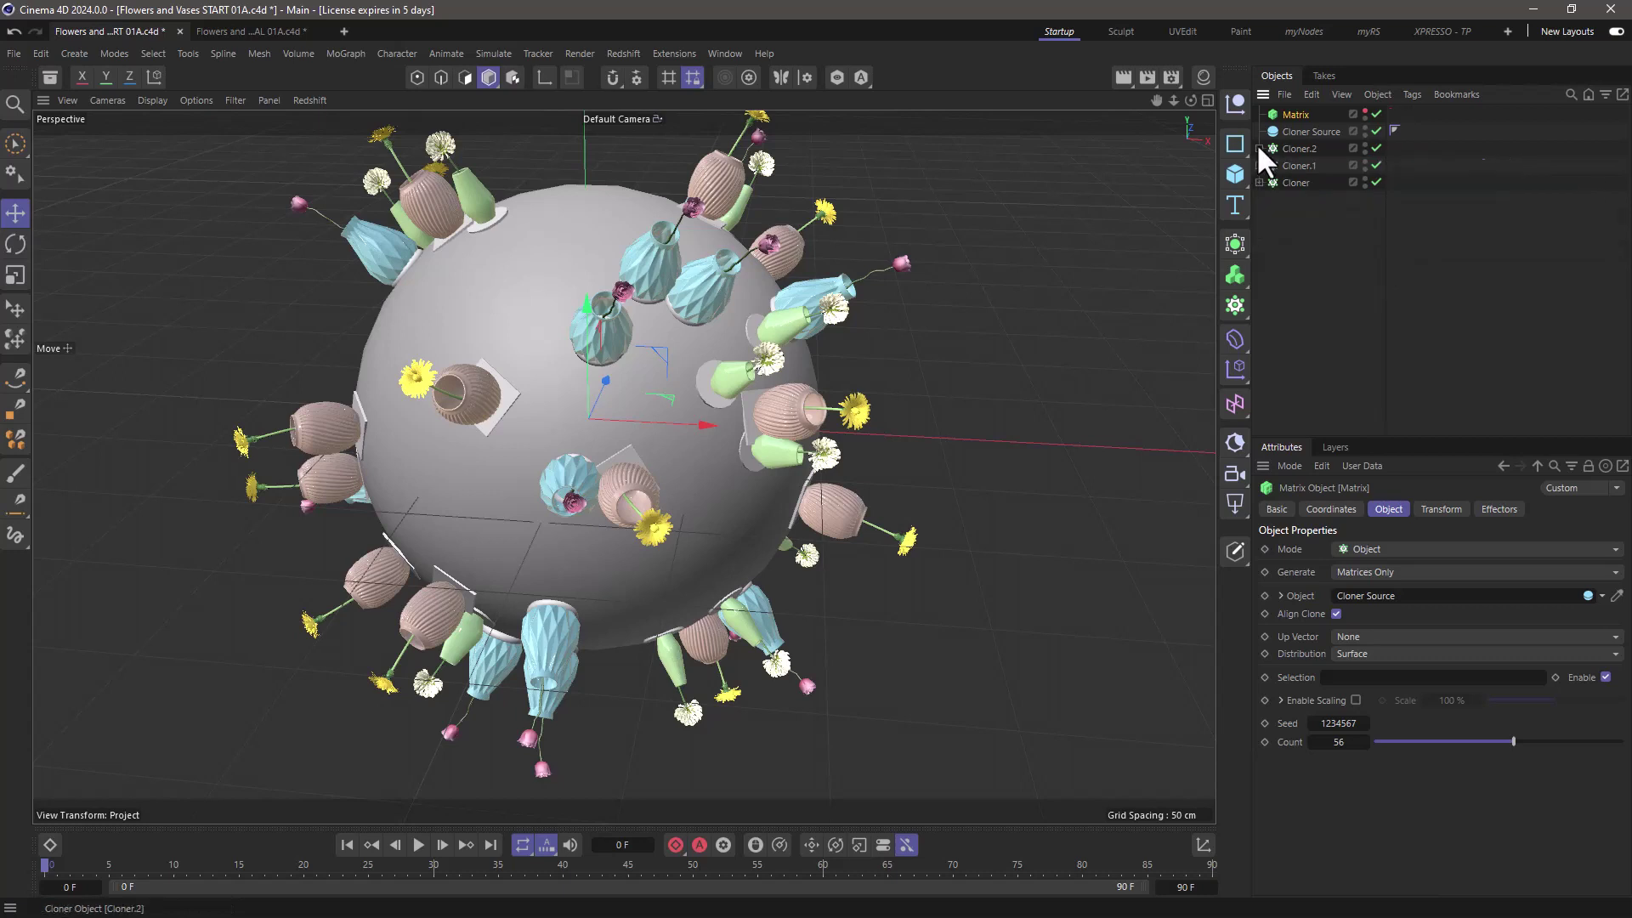
- Add a Random effector to the flower Cloner (Cloner.2)
{"action": "left_click", "coordinate": [1294, 152]}
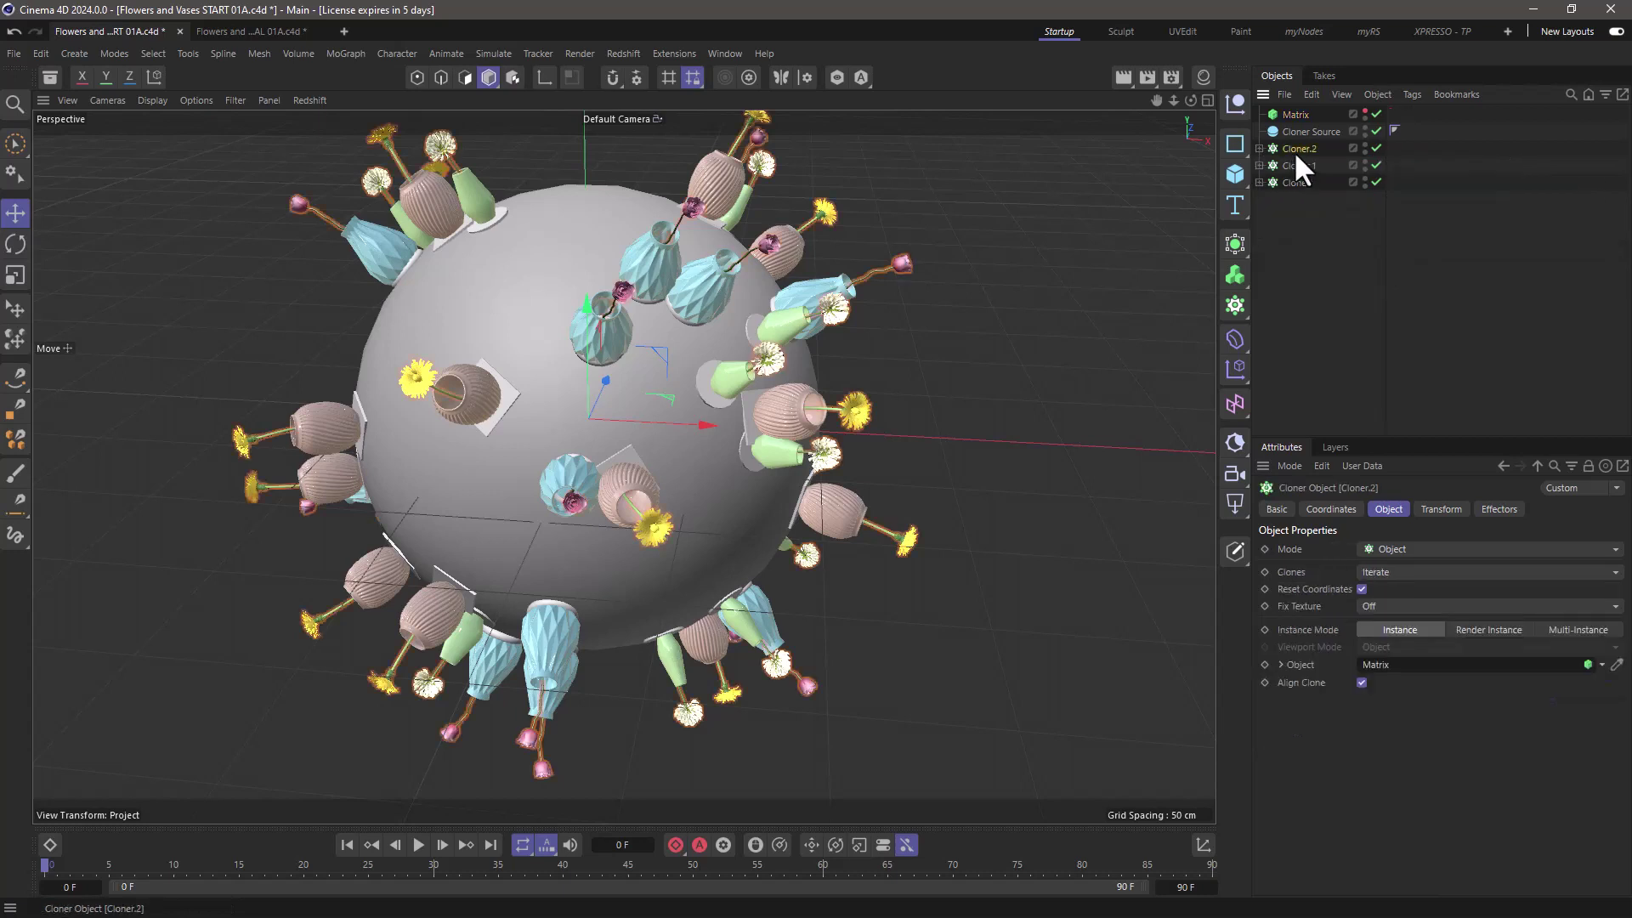
{"action": "left_click", "coordinate": [347, 54]}
{"action": "mouse_move", "coordinate": [377, 85]}
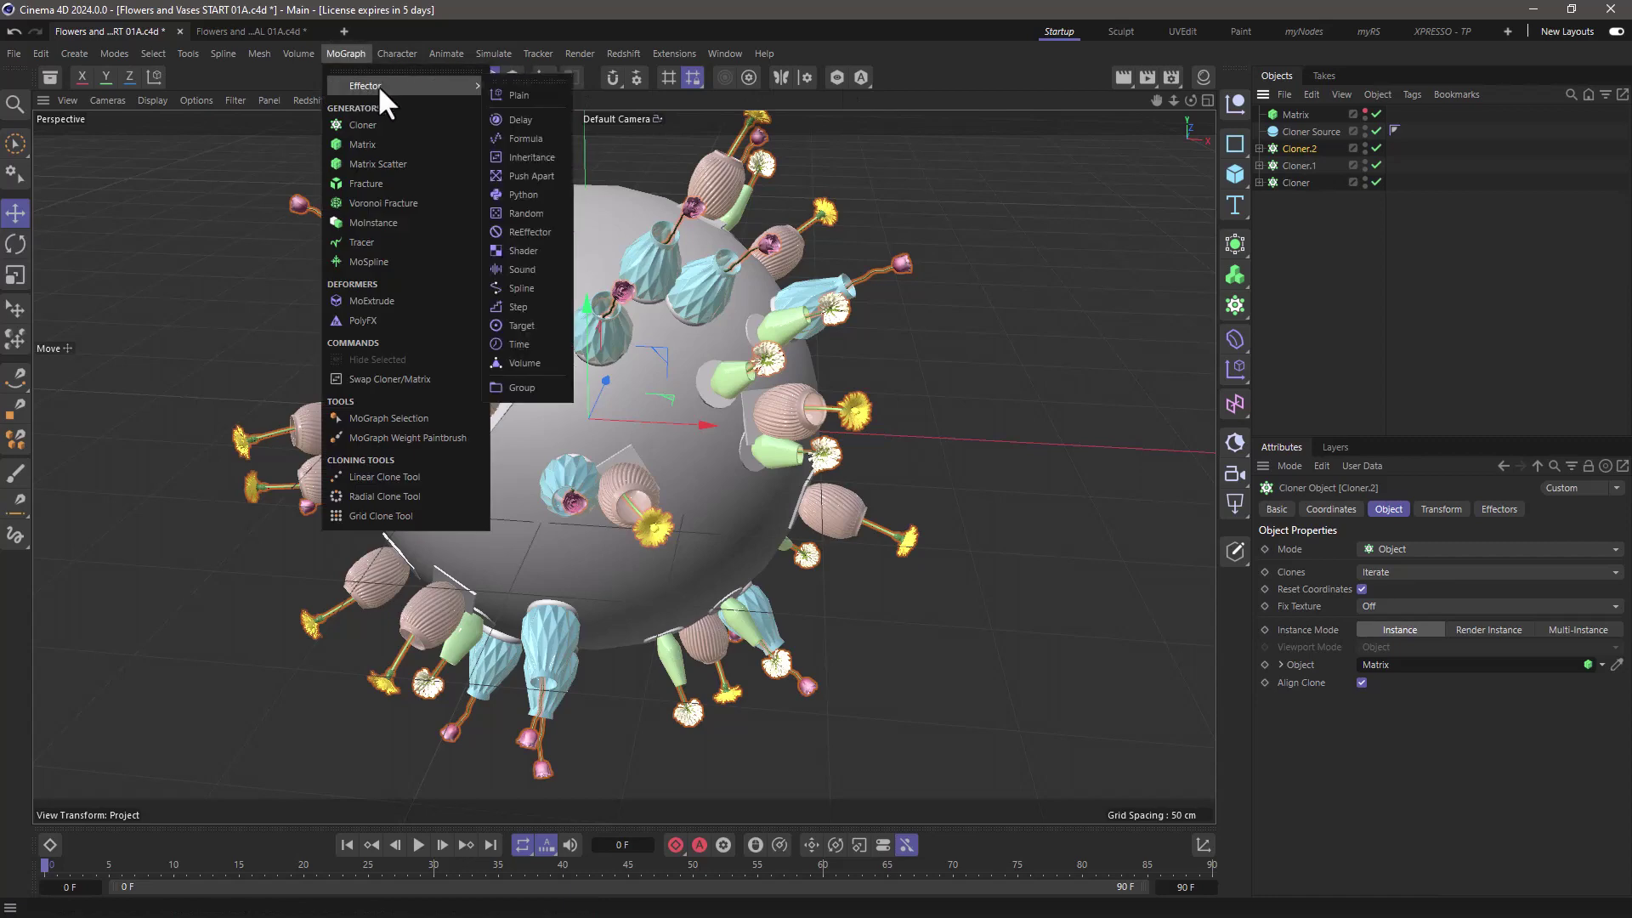
{"action": "left_click", "coordinate": [541, 216]}
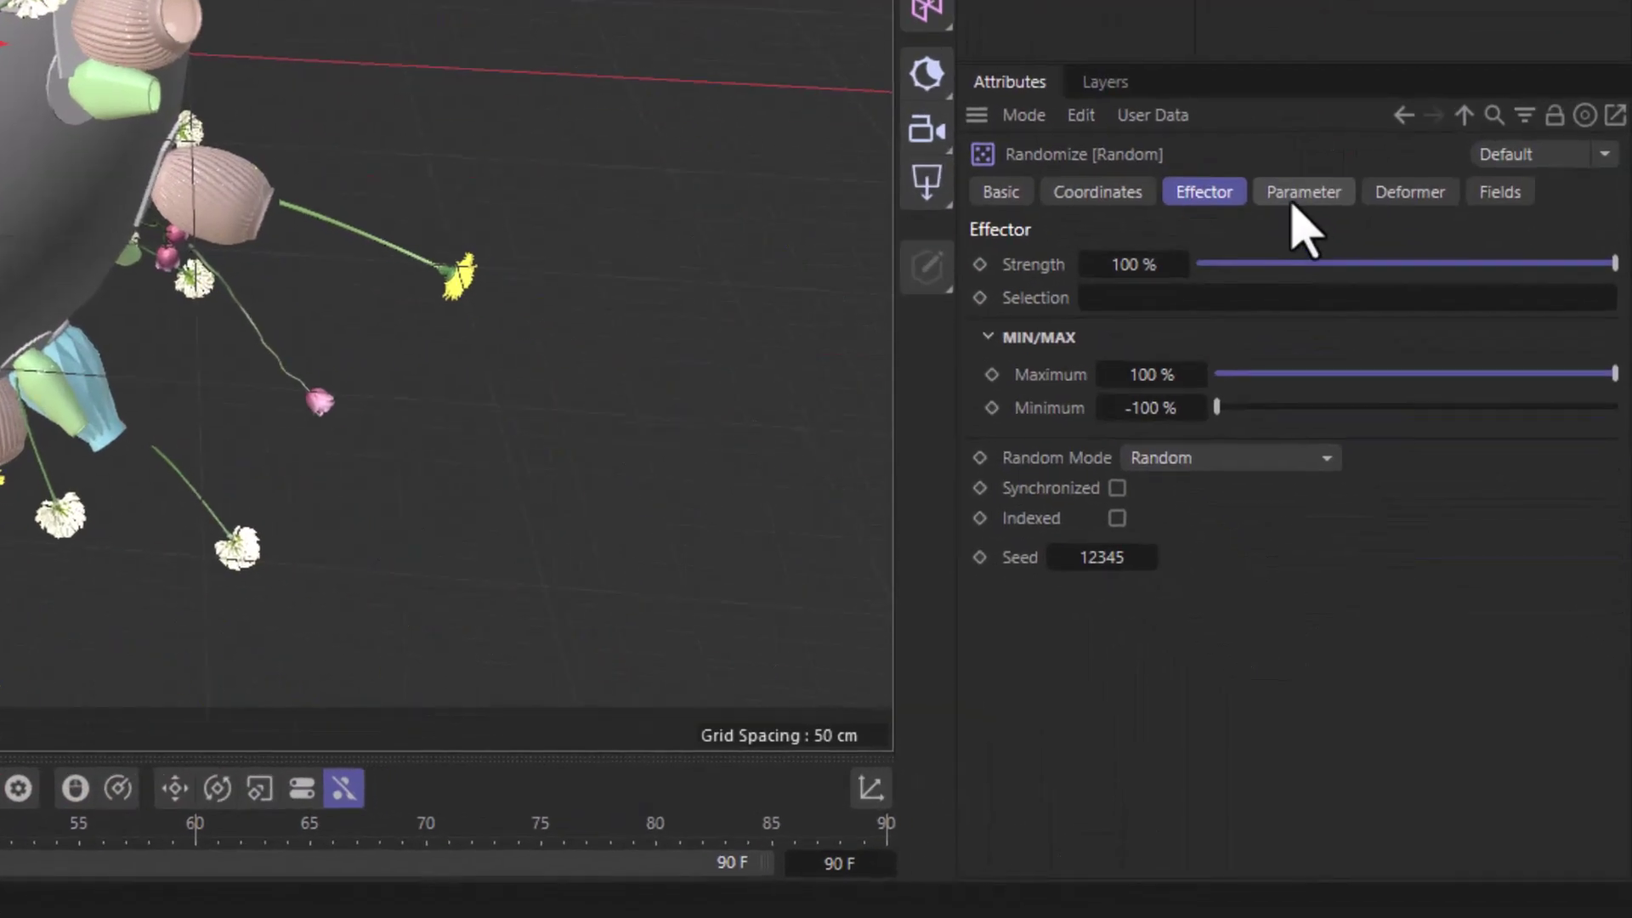
- Turn off the Random effector's Position and set its Modify Clone to 100%
{"action": "left_click", "coordinate": [1446, 510]}
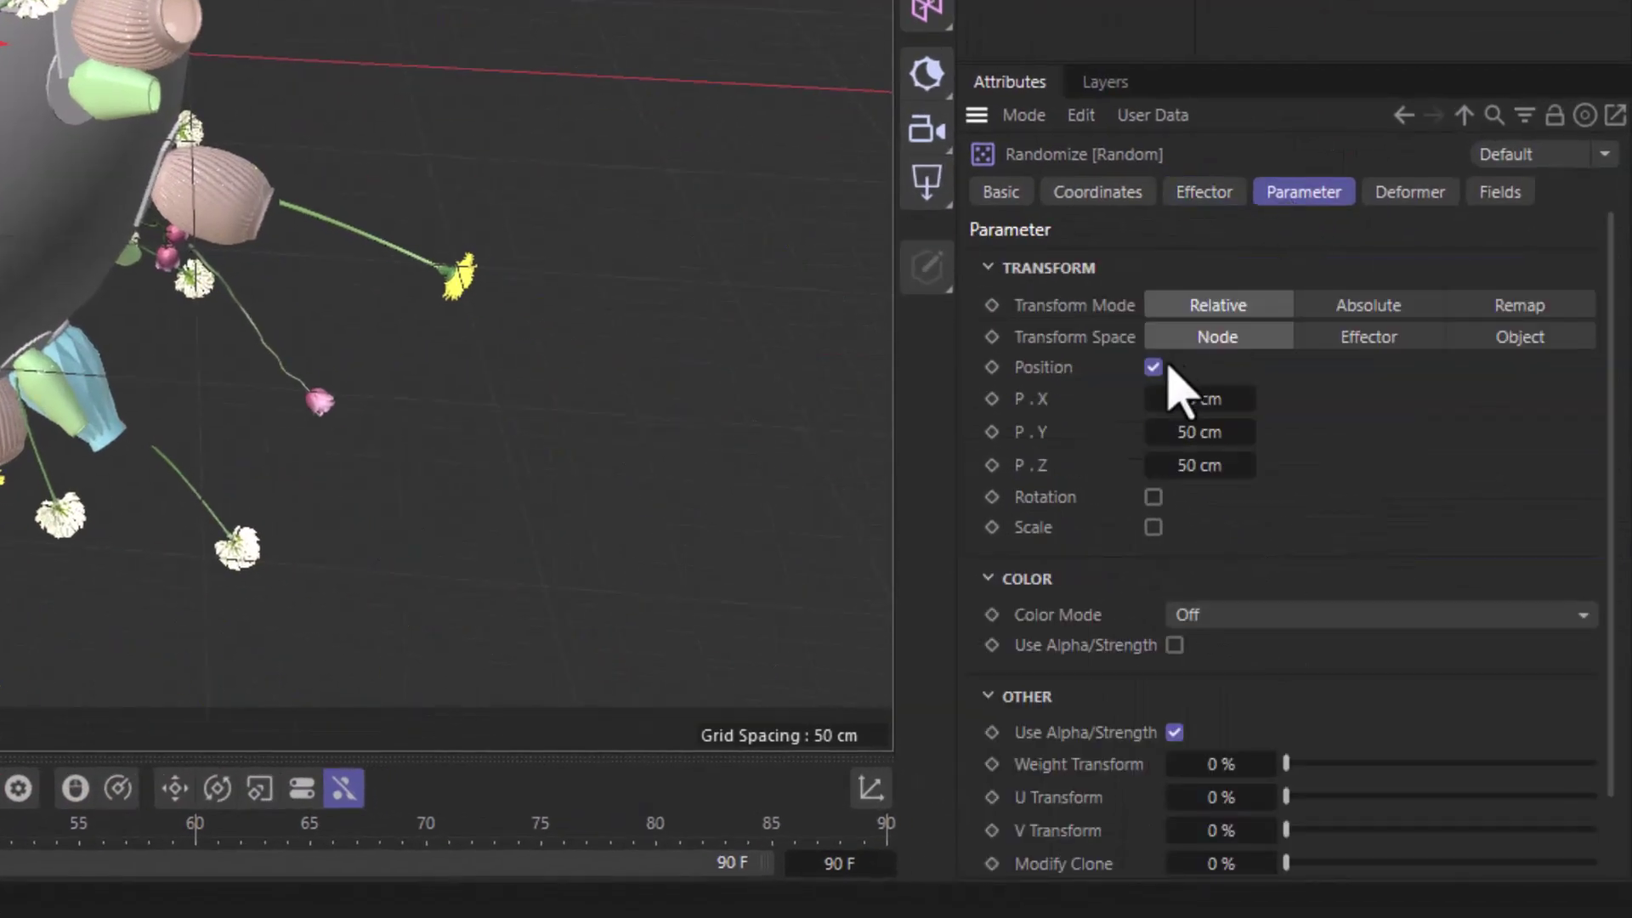
{"action": "left_click", "coordinate": [1153, 368]}
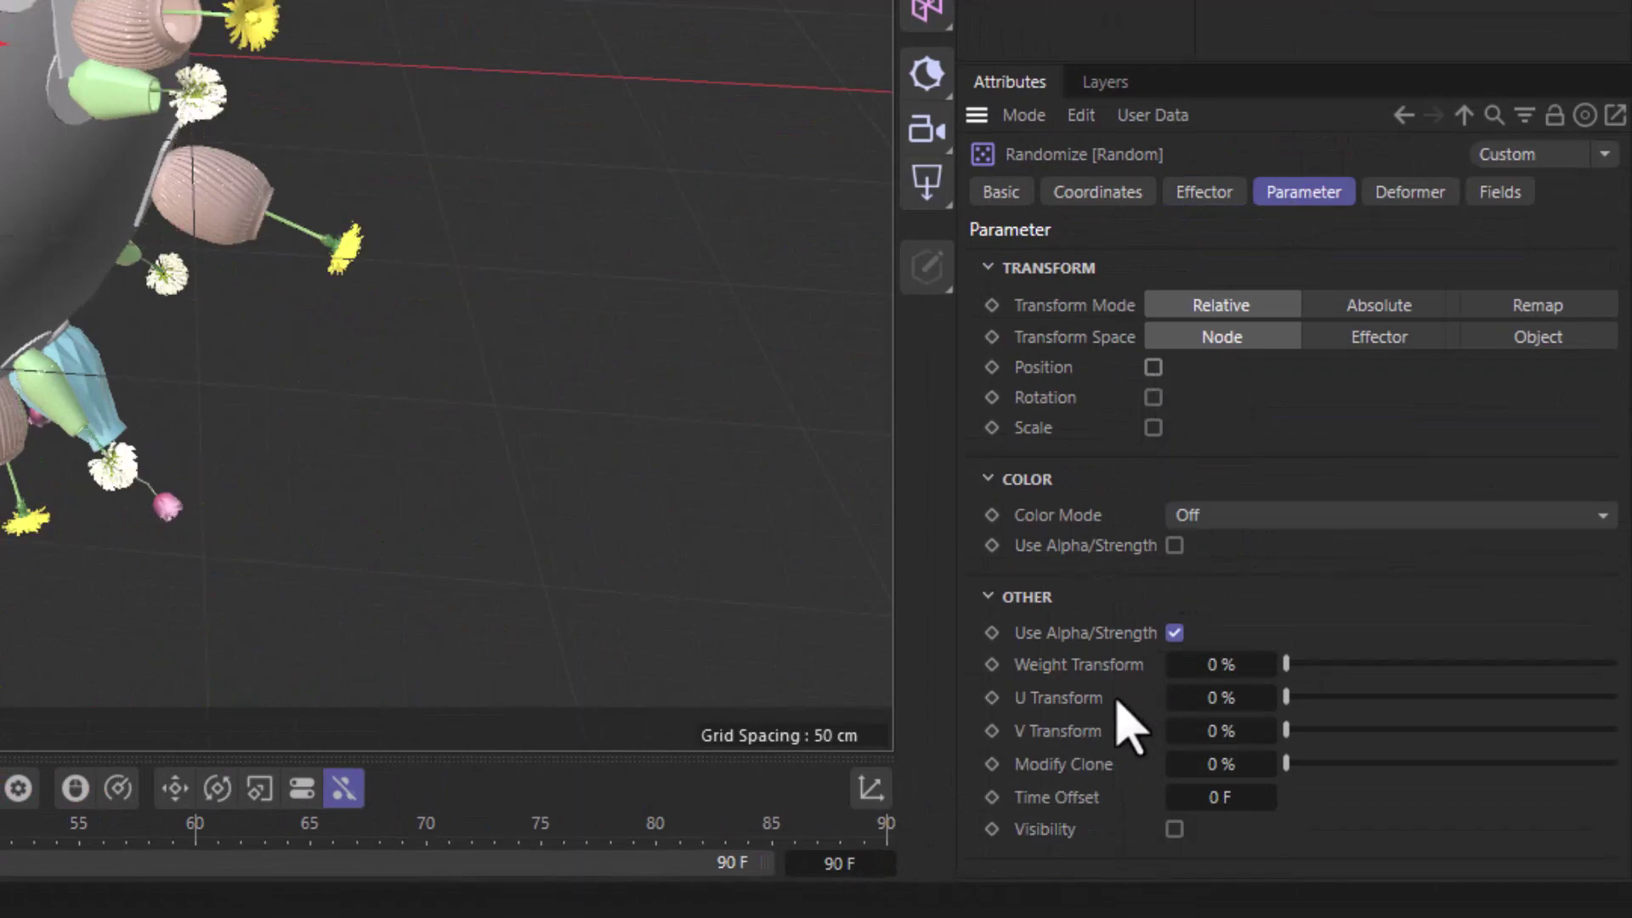
{"action": "left_click_drag", "start_coordinate": [1286, 763], "coordinate": [1624, 765]}
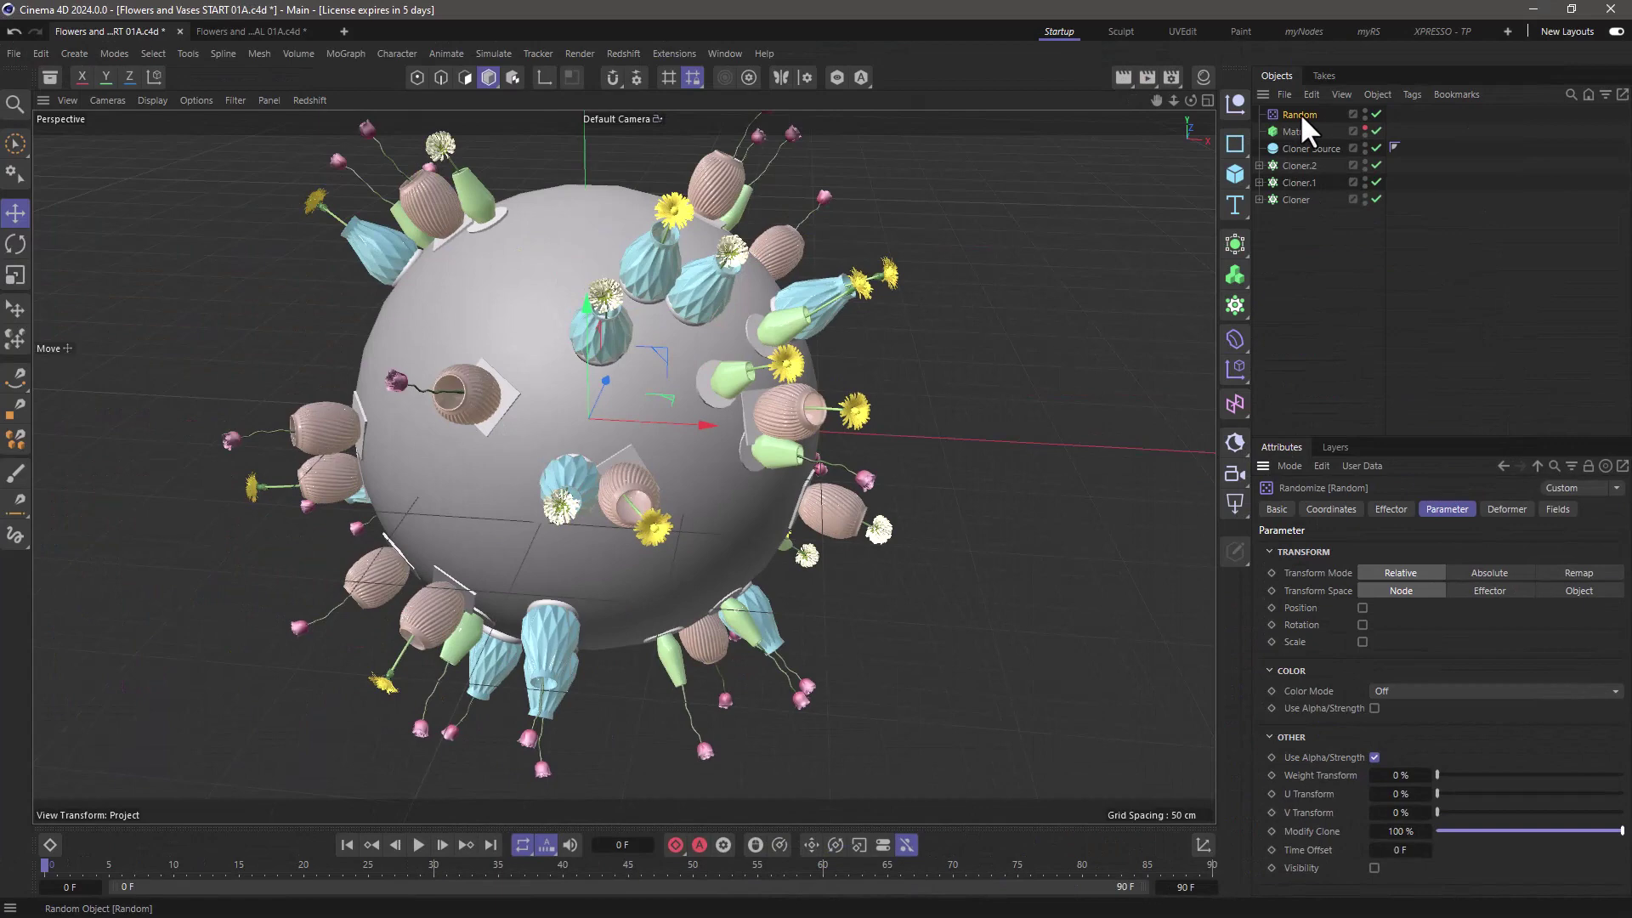
- Duplicate the Random effector twice, assigning Random.1 to the vase Cloner.1 and Random.2 to the table Cloner, each placed above its Cloner
{"action": "left_click_drag", "start_coordinate": [1301, 114], "coordinate": [1395, 751]}
{"action": "left_click", "coordinate": [1306, 196]}
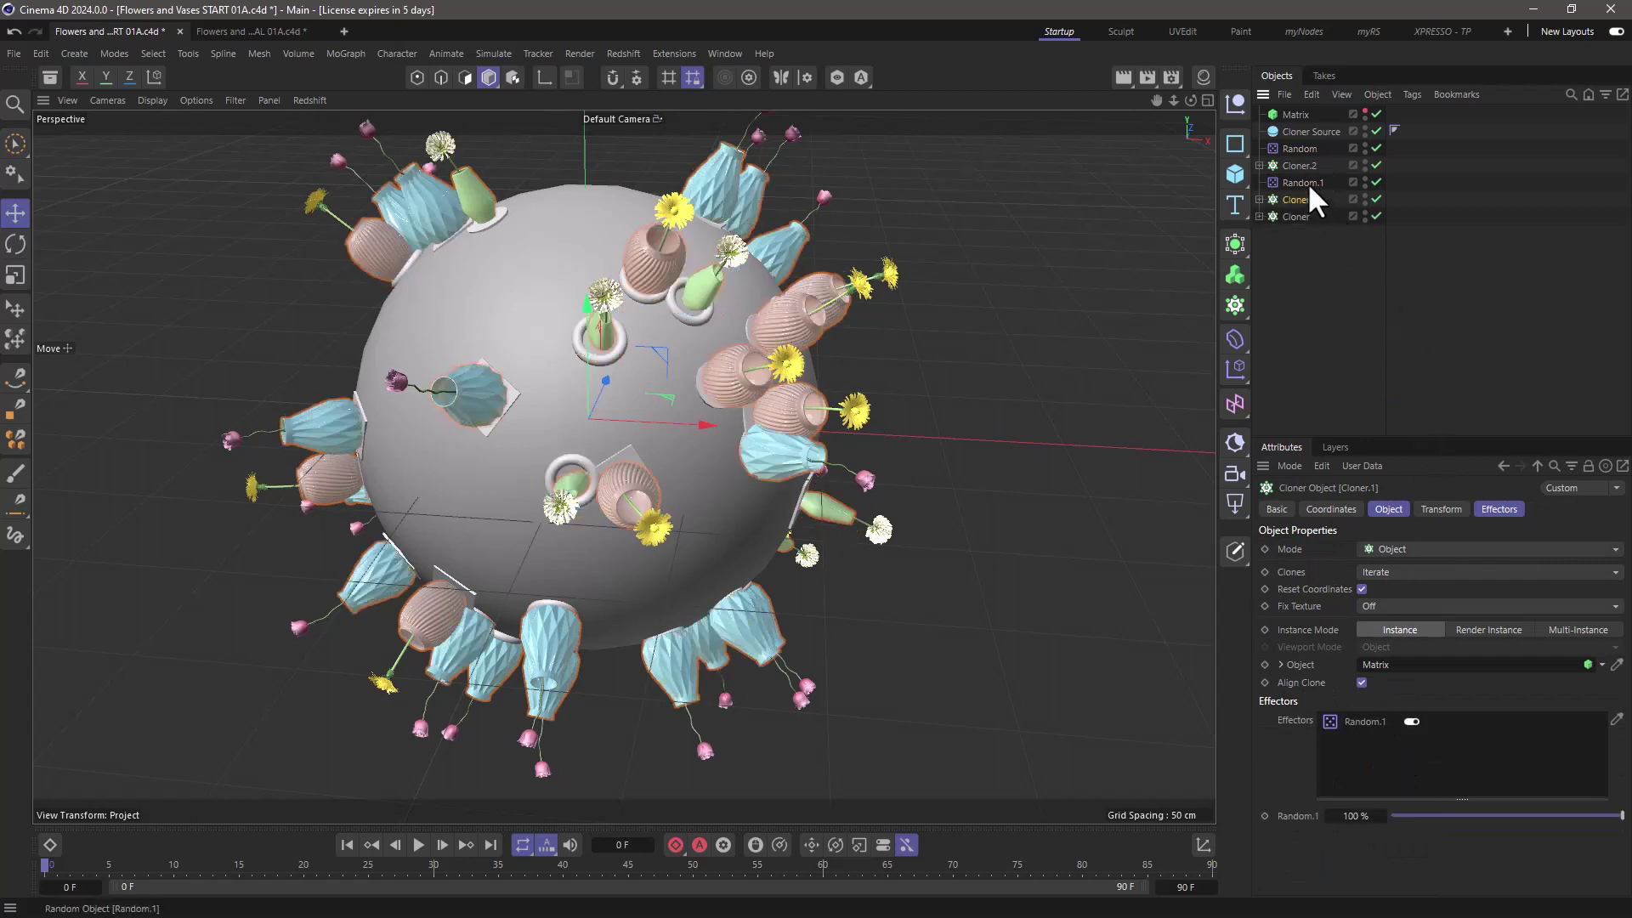
{"action": "left_click_drag", "start_coordinate": [1302, 191], "coordinate": [1360, 741], "text": "ctrl"}
{"action": "left_click", "coordinate": [1305, 230]}
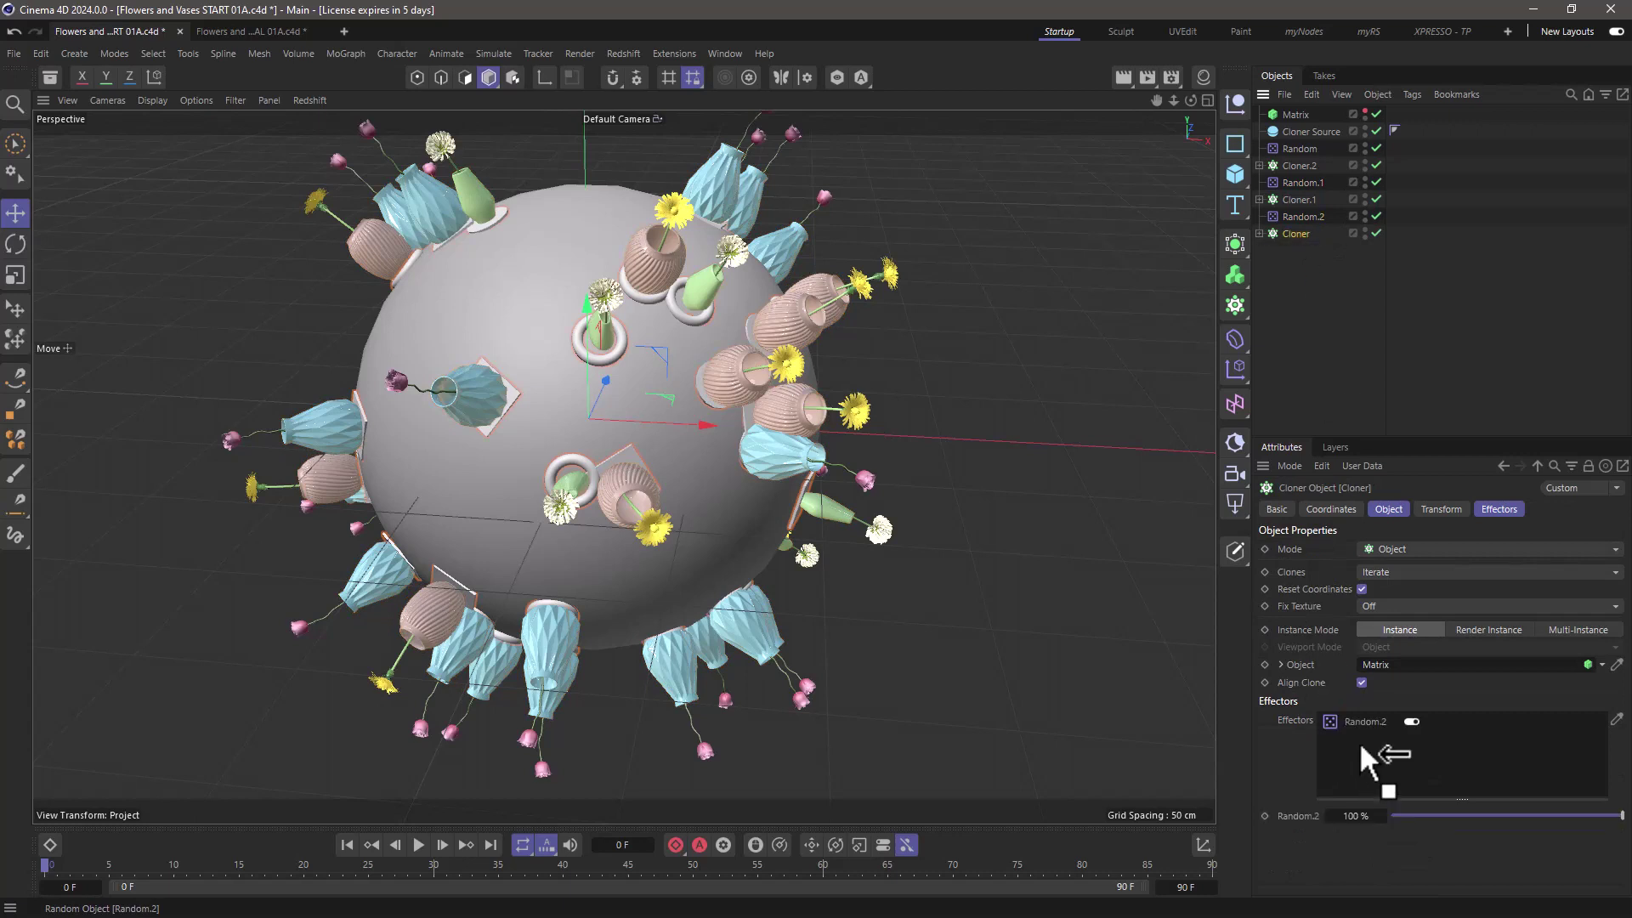
- Step up the seed of Random.2 to get a different random mix of the torus, cube and cylinder clones
{"action": "left_click", "coordinate": [1293, 217]}
{"action": "left_click", "coordinate": [1392, 509]}
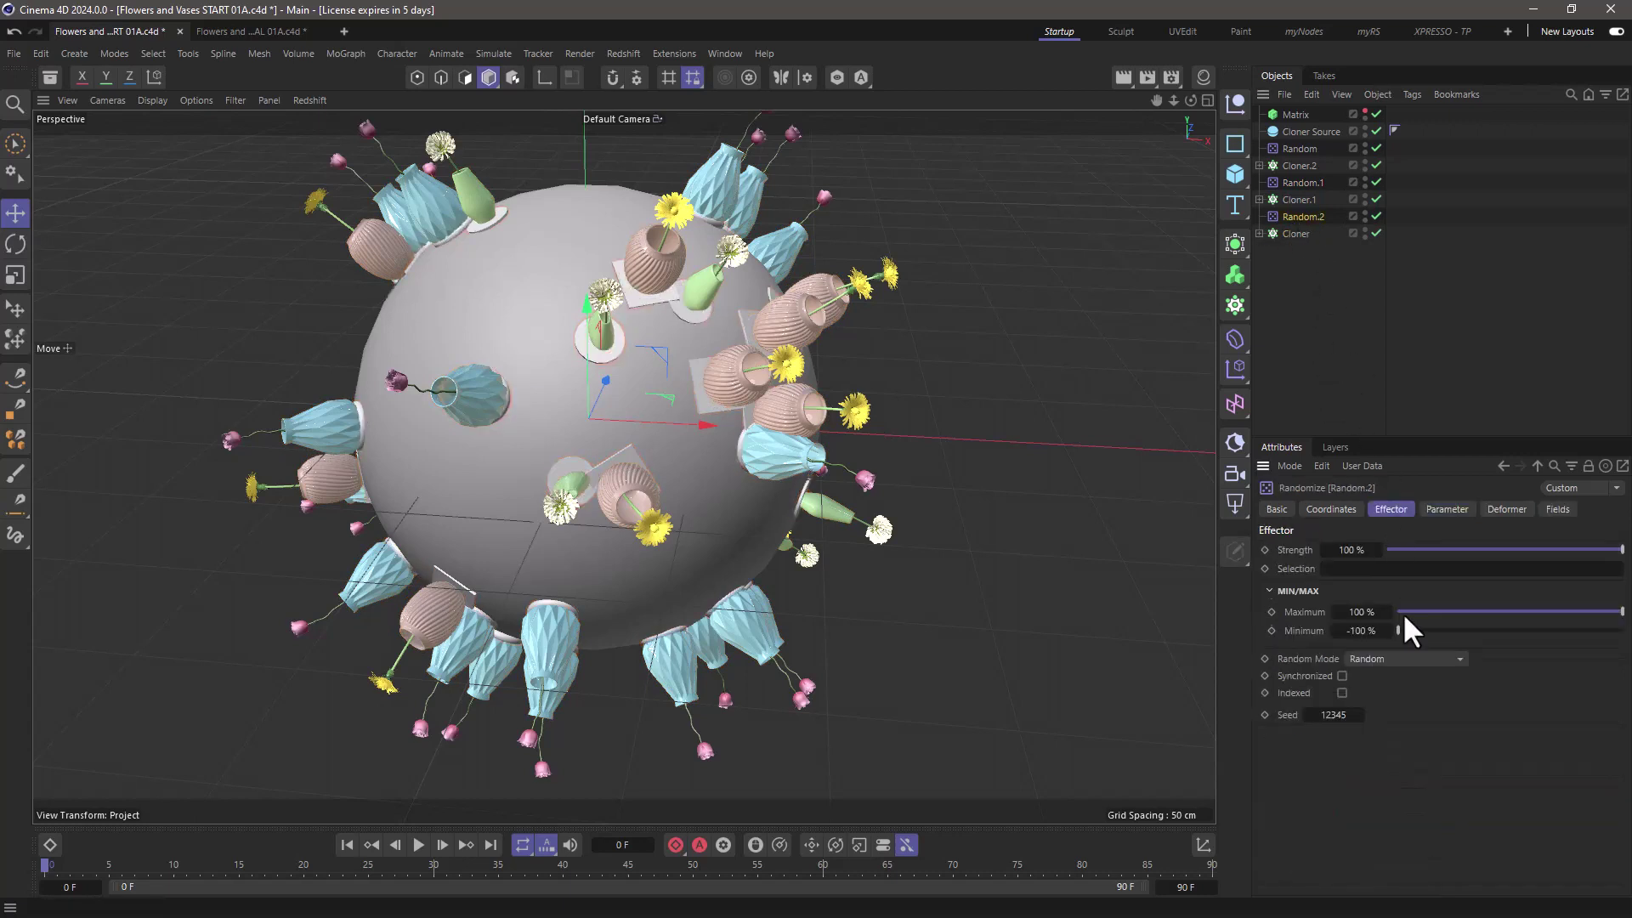
{"action": "left_click", "coordinate": [1360, 715]}
{"action": "left_click", "coordinate": [1360, 715]}
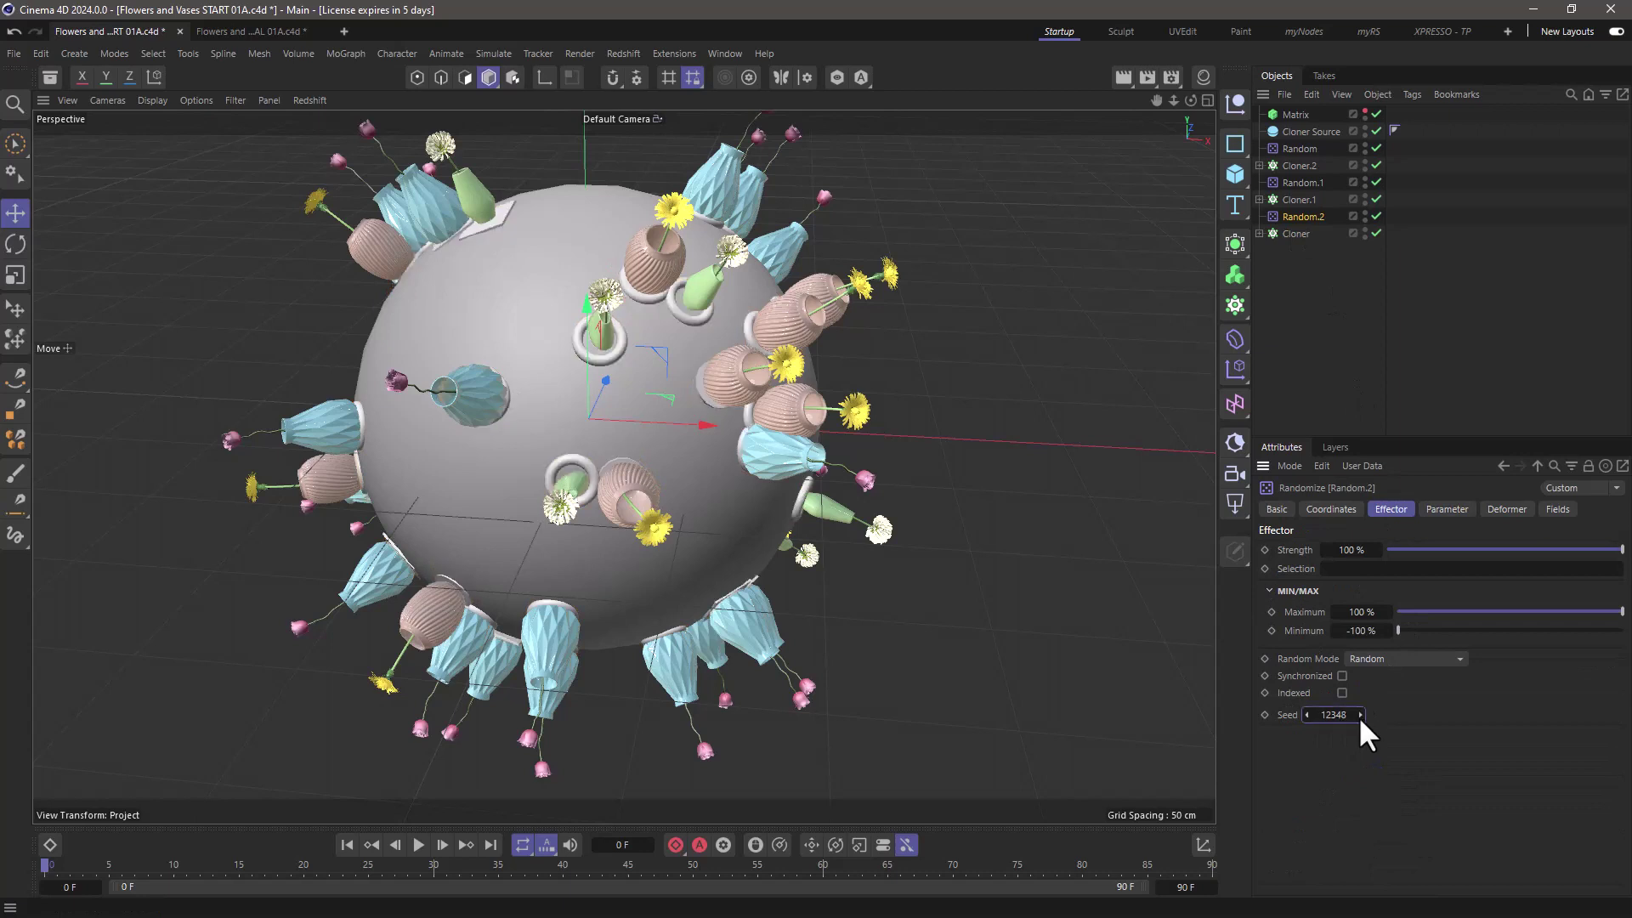
{"action": "left_click", "coordinate": [1360, 715]}
{"action": "left_click", "coordinate": [1360, 715]}
{"action": "left_click", "coordinate": [1360, 715]}
{"action": "left_click", "coordinate": [1360, 714]}
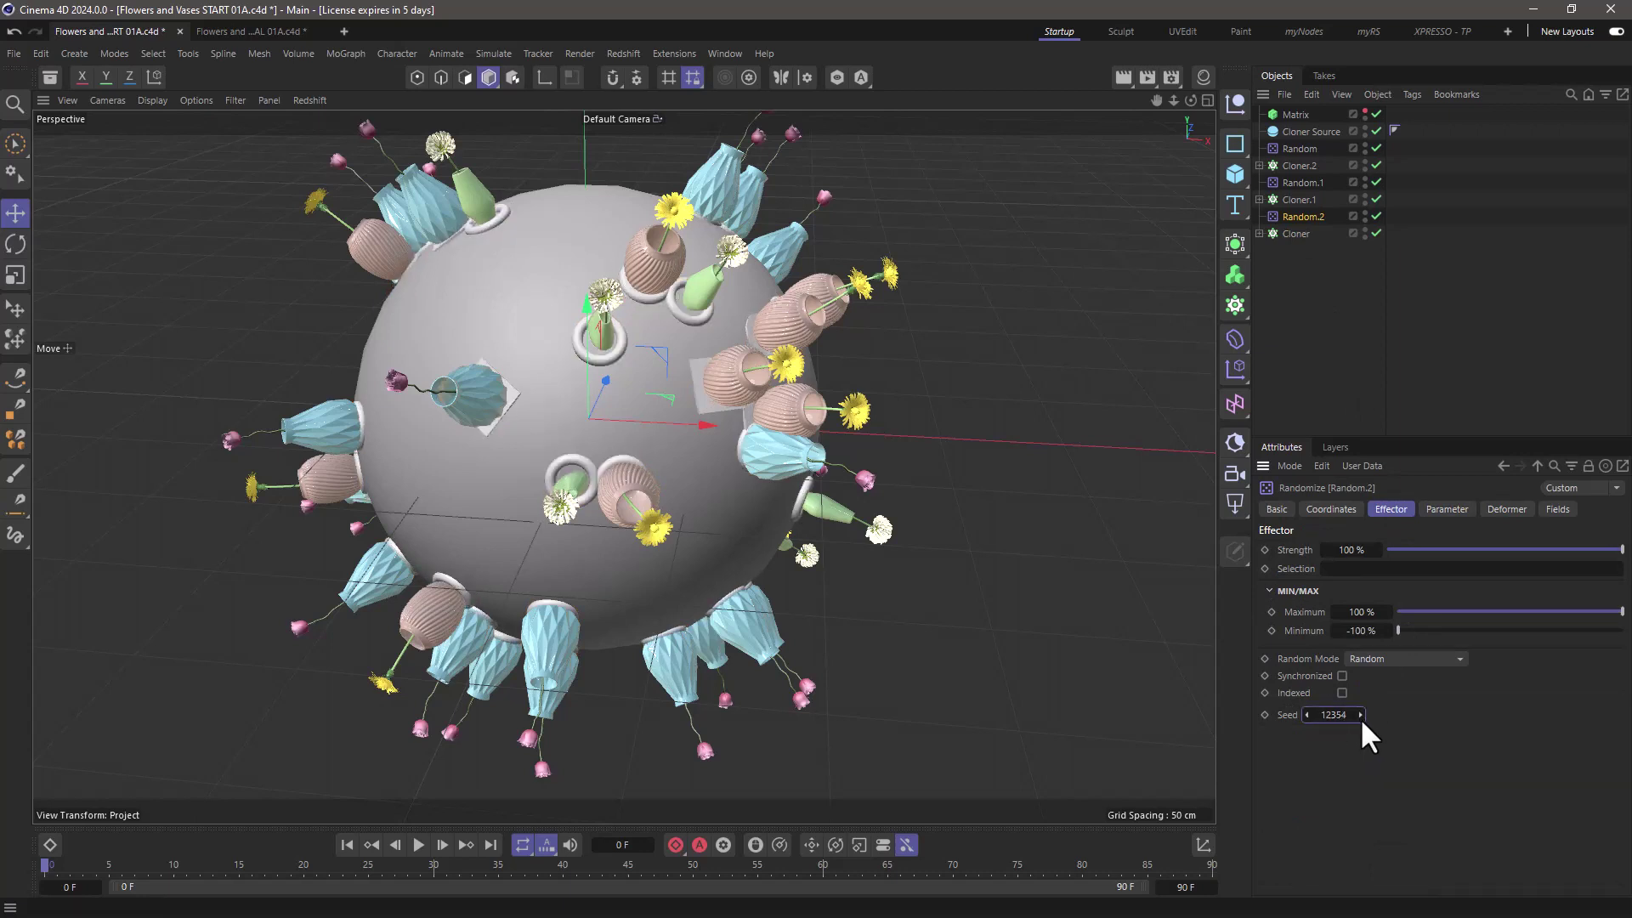
{"action": "left_click", "coordinate": [1360, 715]}
{"action": "left_click", "coordinate": [1360, 714]}
- Step up the seed of Random.1 to get a different random mix of vases
{"action": "left_click", "coordinate": [1302, 181]}
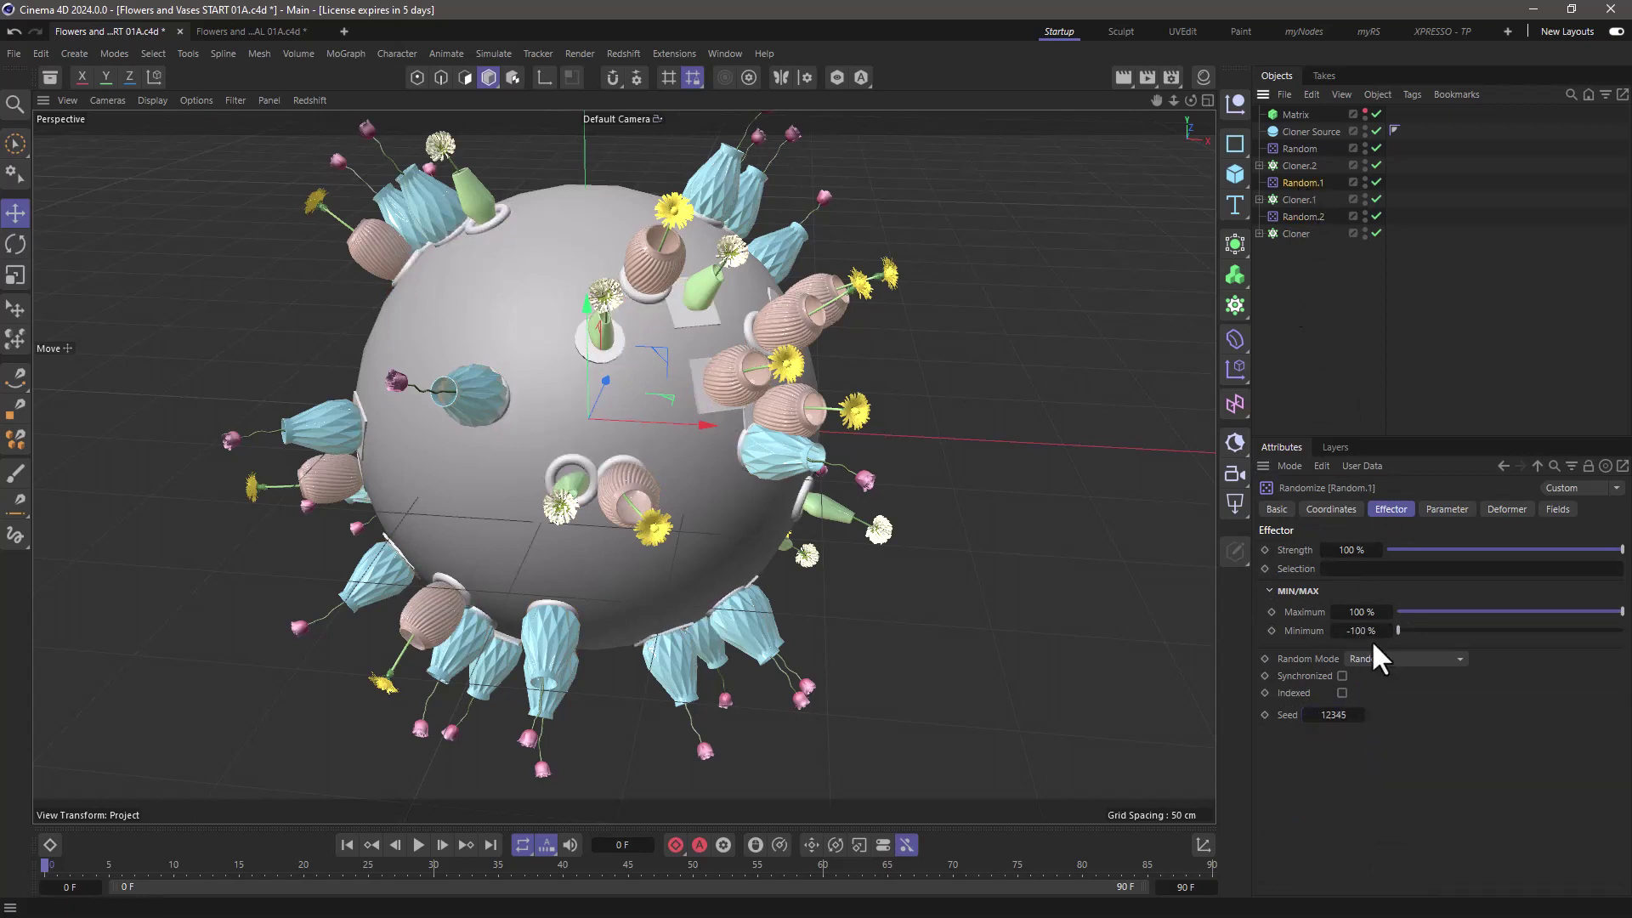
{"action": "left_click", "coordinate": [1360, 715]}
{"action": "left_click", "coordinate": [1360, 714]}
{"action": "left_click", "coordinate": [1360, 715]}
{"action": "left_click", "coordinate": [1360, 715]}
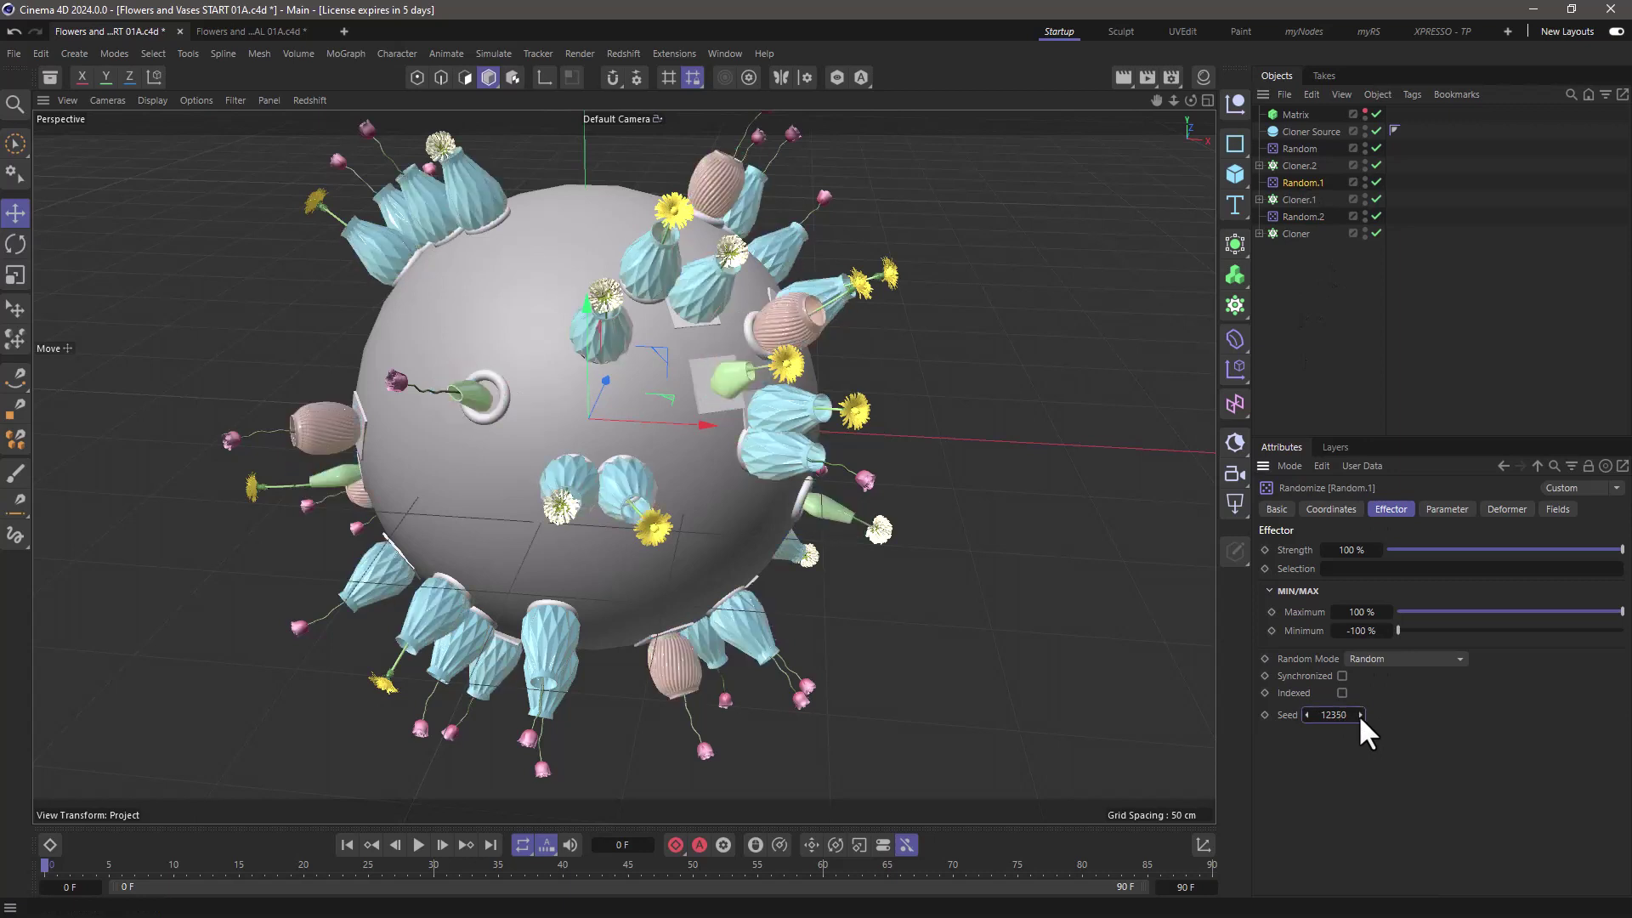
{"action": "left_click", "coordinate": [1360, 714]}
- Raise the seed of the flower Cloner's Random effector to 12351
{"action": "left_click", "coordinate": [1314, 148]}
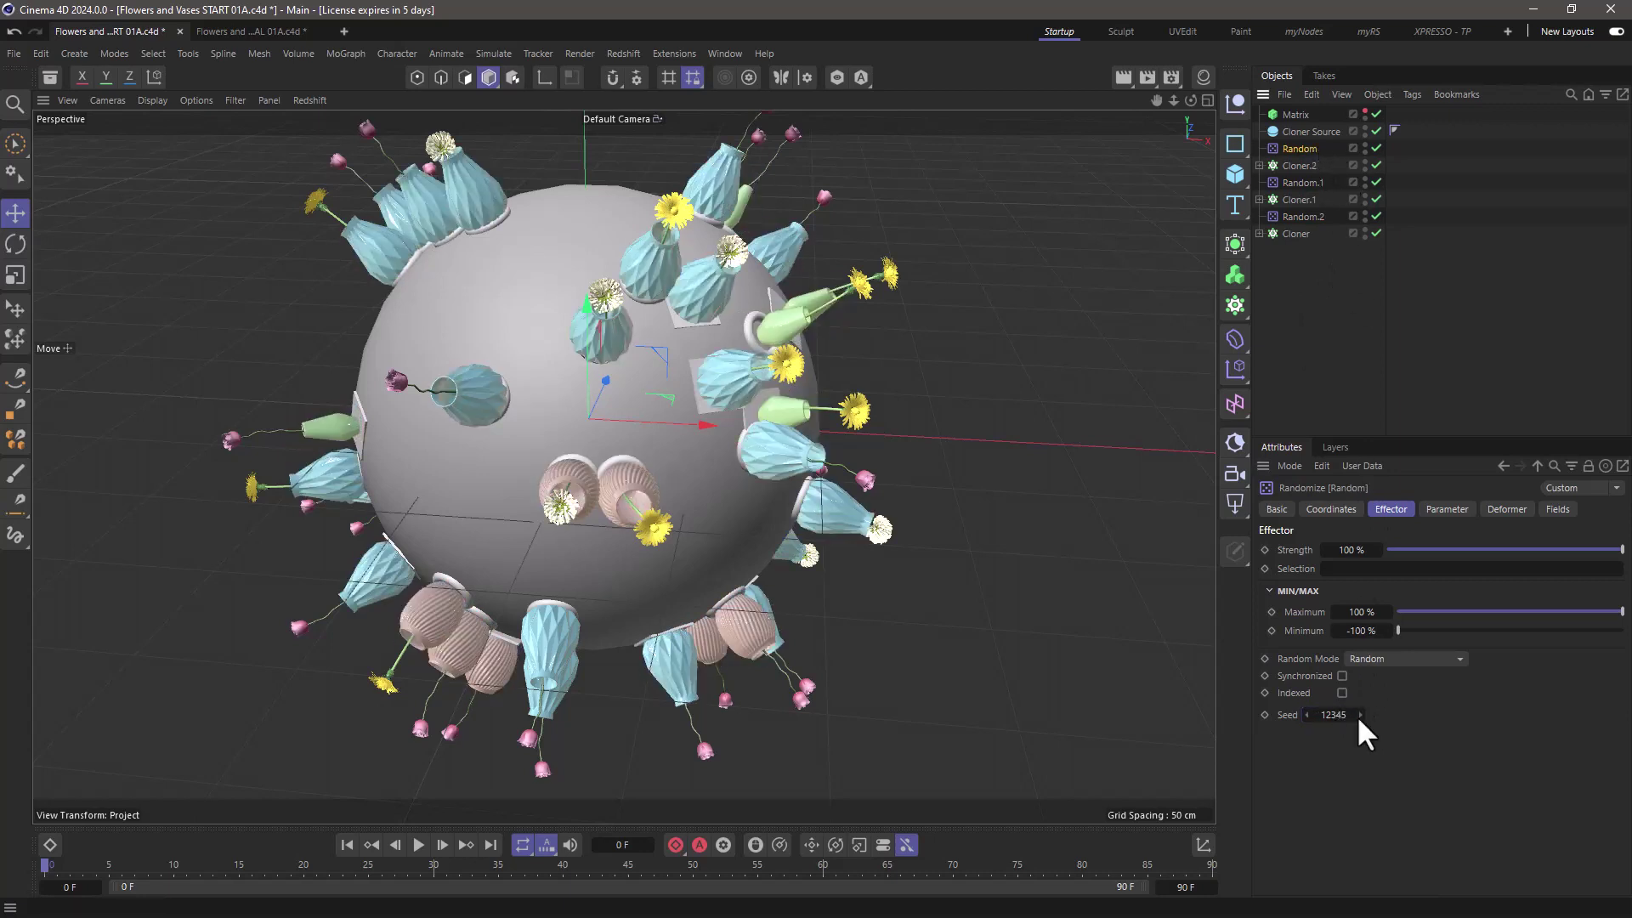
{"action": "left_click", "coordinate": [1360, 715]}
{"action": "left_click", "coordinate": [1360, 715]}
{"action": "left_click", "coordinate": [1360, 715]}
{"action": "left_click", "coordinate": [1360, 715]}
{"action": "left_click", "coordinate": [1360, 715]}
{"action": "left_click", "coordinate": [1360, 715]}
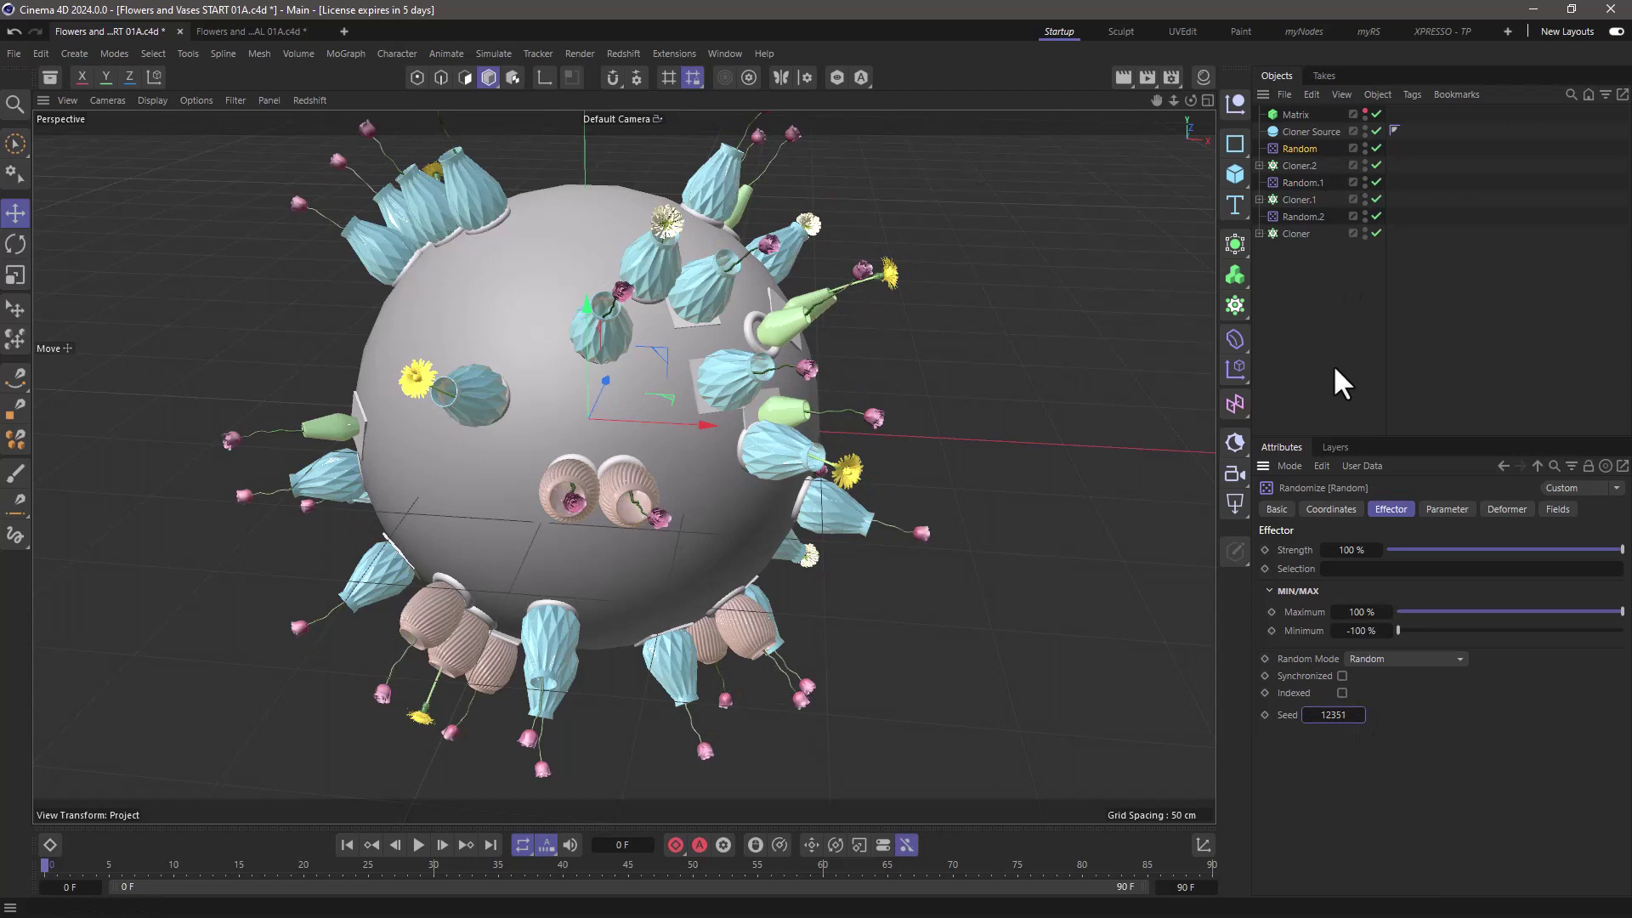